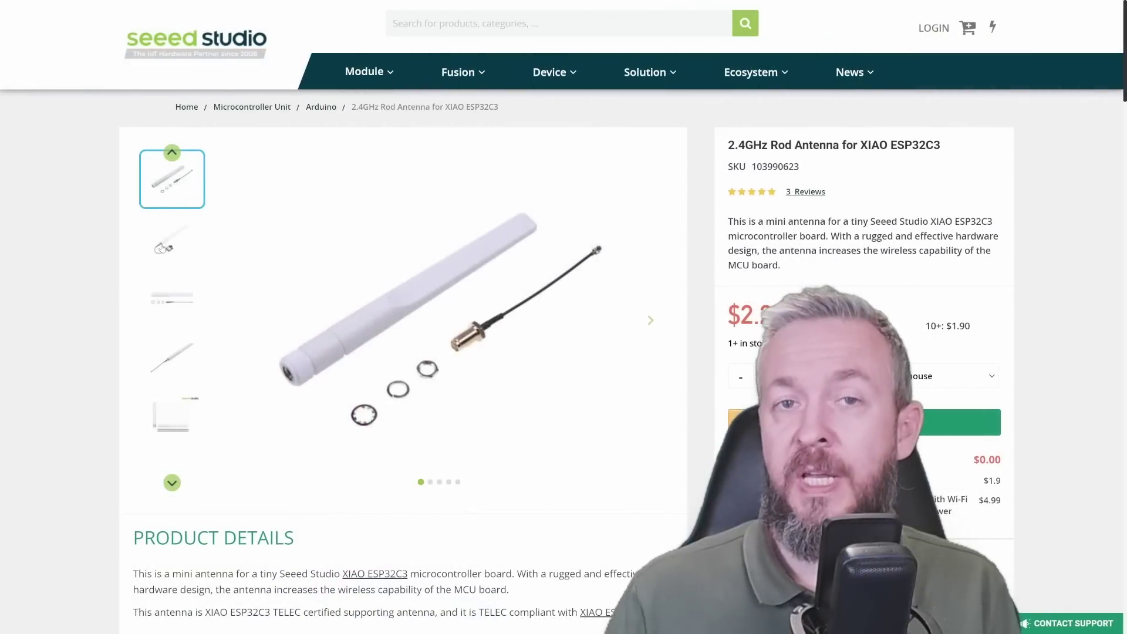
# - Show the second antenna thumbnail, then scroll the XIAO ESP32C3 product page to its hardware overview and part list
pyautogui.click(161, 247)
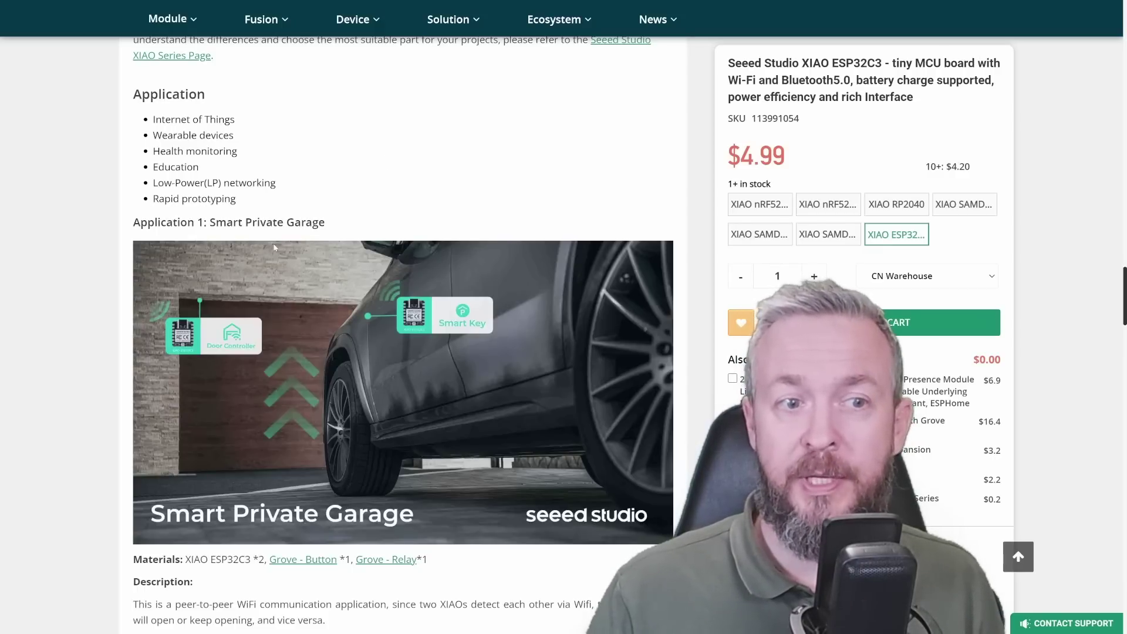
pyautogui.scroll(-2, 323, 225)
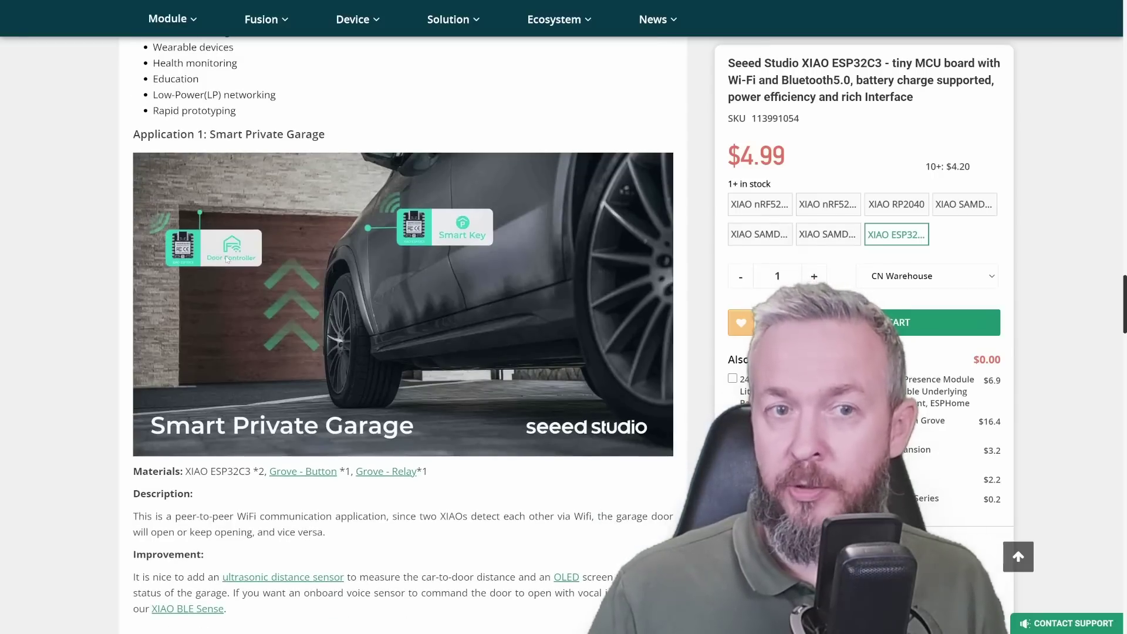
pyautogui.scroll(-8, 227, 259)
pyautogui.scroll(-2, 344, 182)
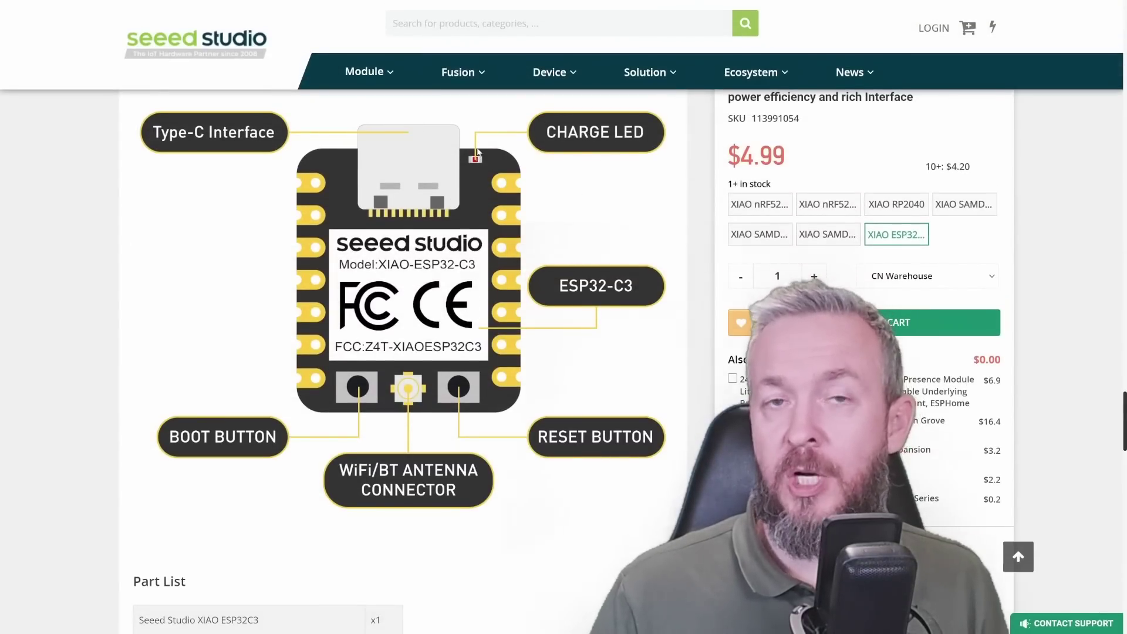
pyautogui.scroll(-1, 334, 335)
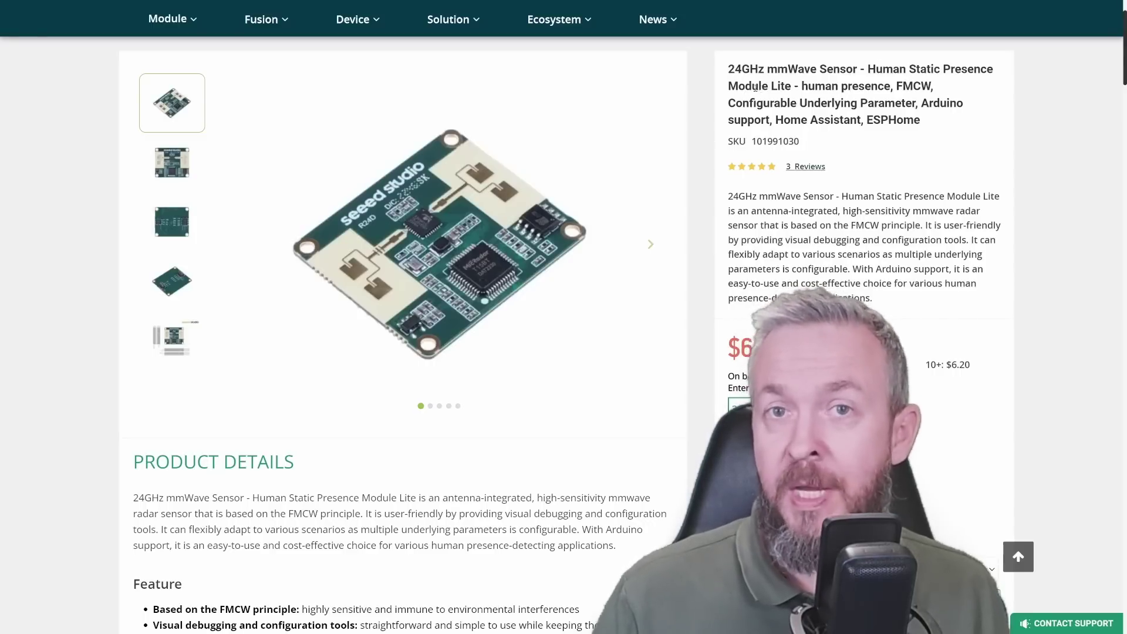
# - Scroll the 24GHz mmWave Lite sensor page down to its Basic Information specifications table
pyautogui.scroll(-3, 770, 103)
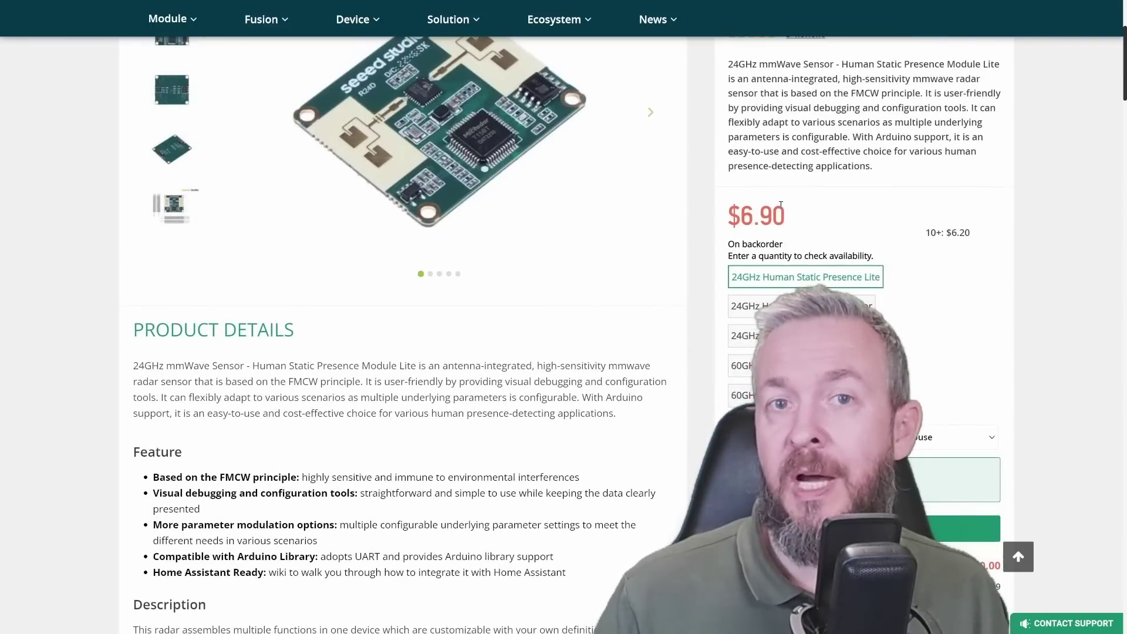
pyautogui.scroll(-1, 781, 204)
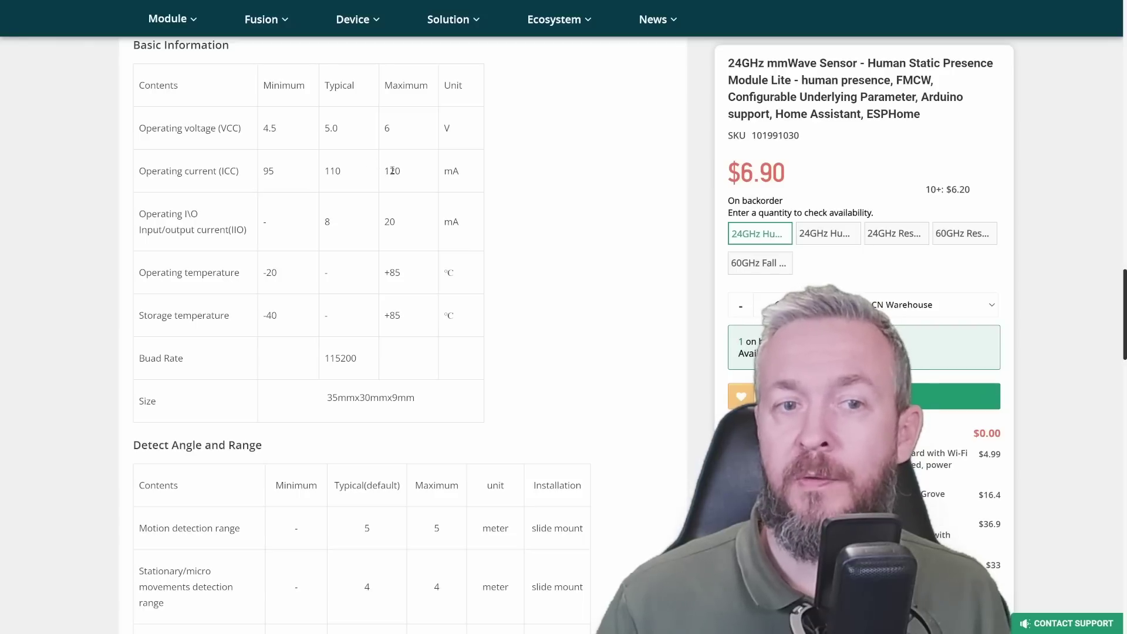
# - Scroll past the Detect Angle and Range specs to the linked Home Assistant wiki projects
pyautogui.scroll(-1, 392, 170)
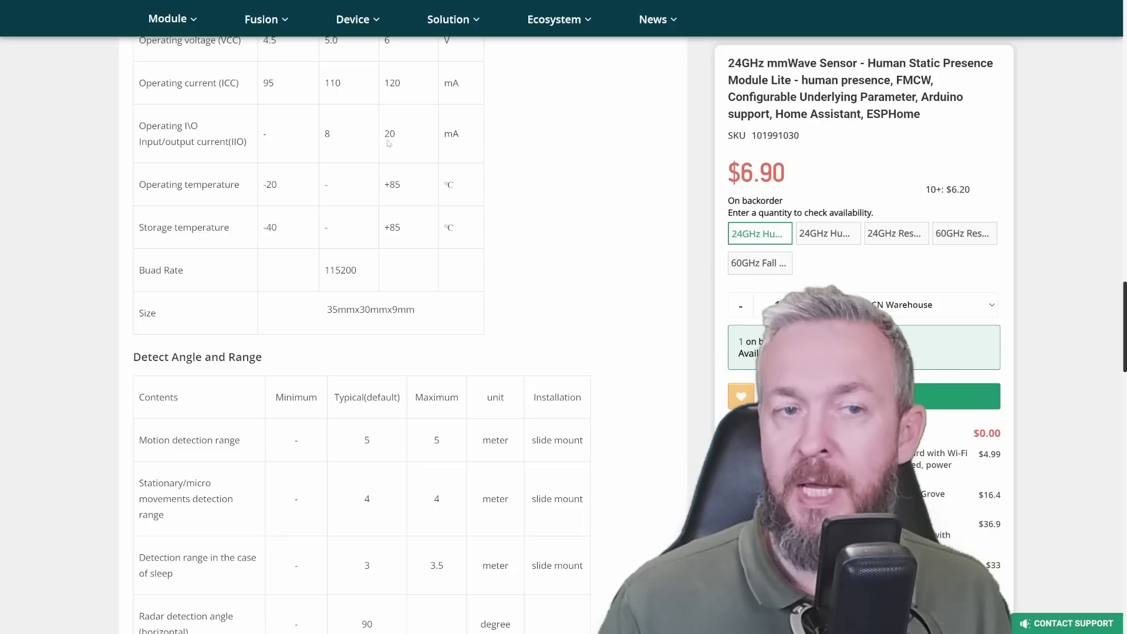
pyautogui.scroll(-2, 388, 143)
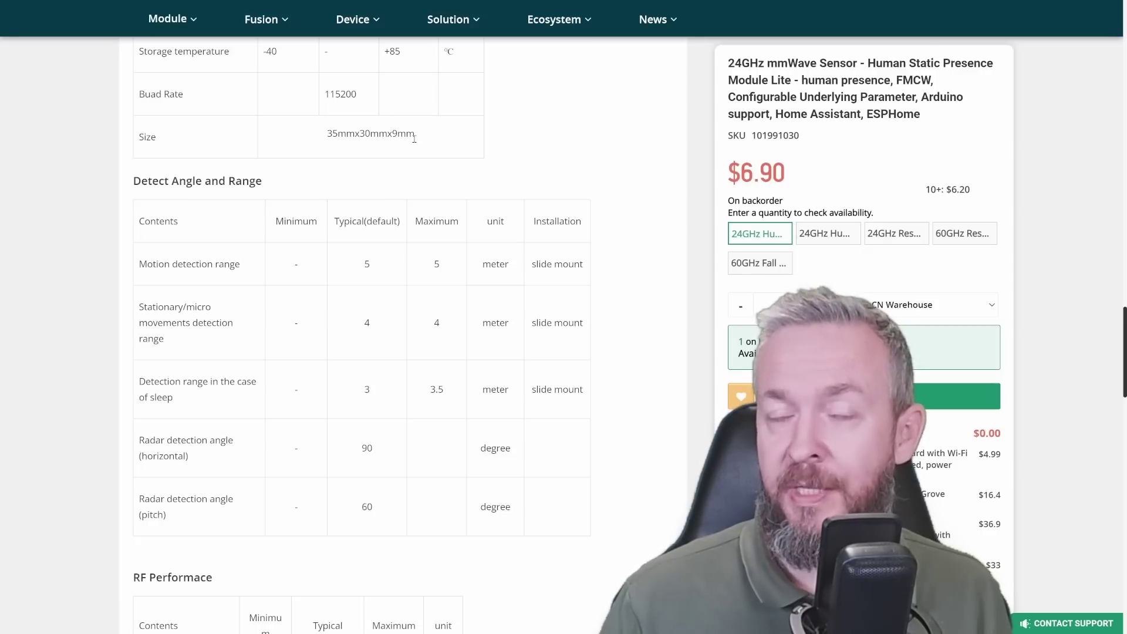
pyautogui.scroll(-2, 415, 149)
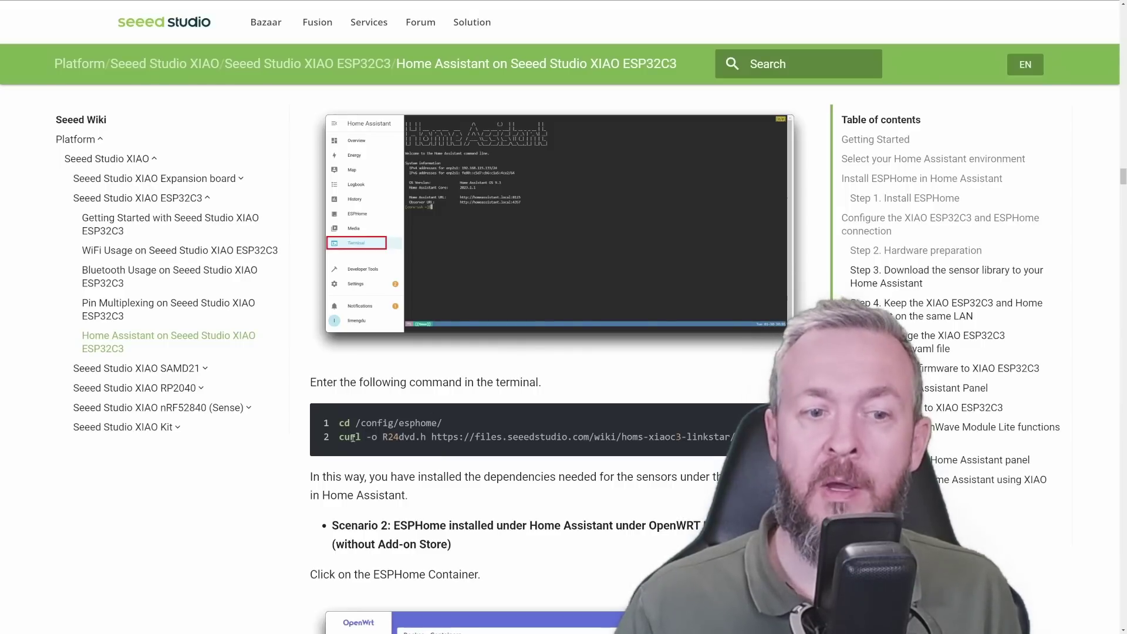
# - Highlight the R24dvd.h library URL, then select all of its raw source code
pyautogui.scroll(-3, 381, 437)
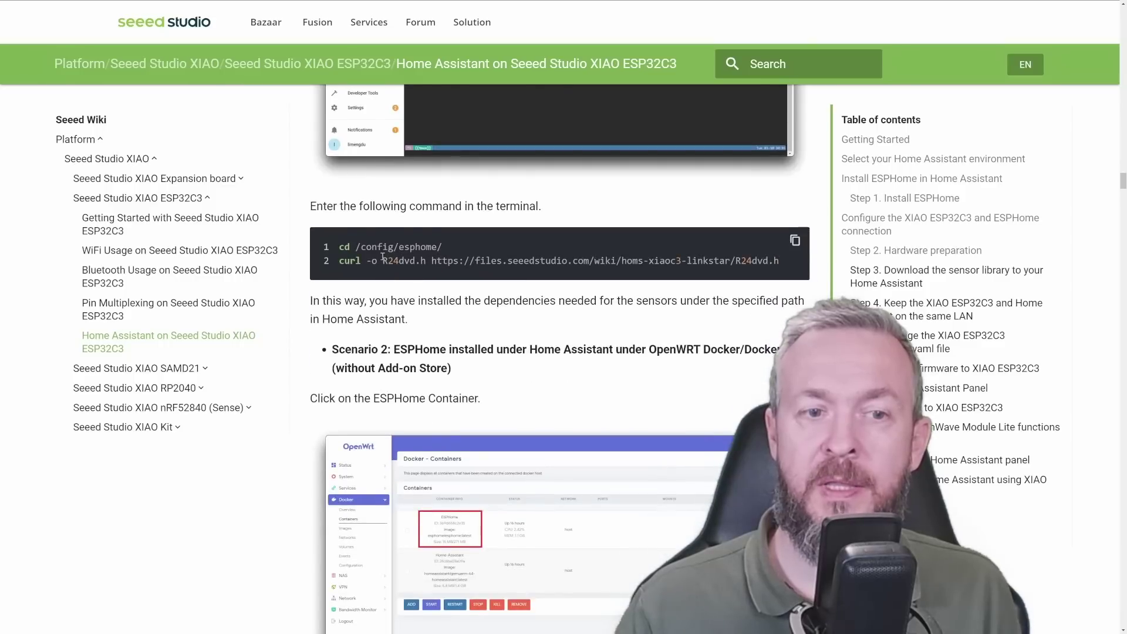
pyautogui.moveTo(433, 260); pyautogui.dragTo(772, 260)
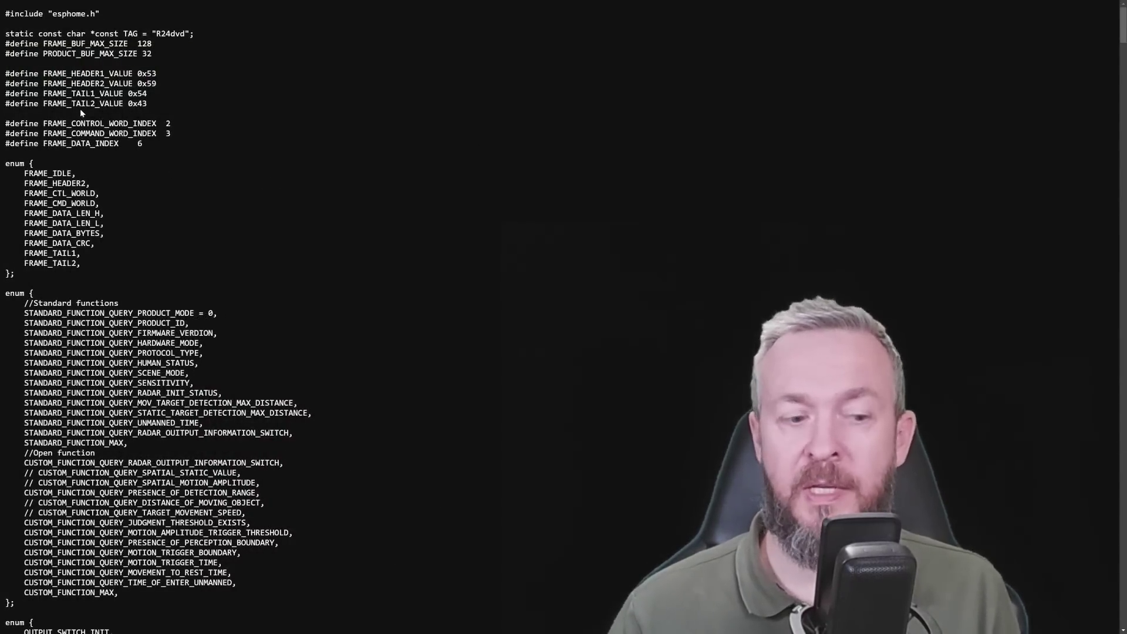
pyautogui.hotkey('ctrl', 'a')
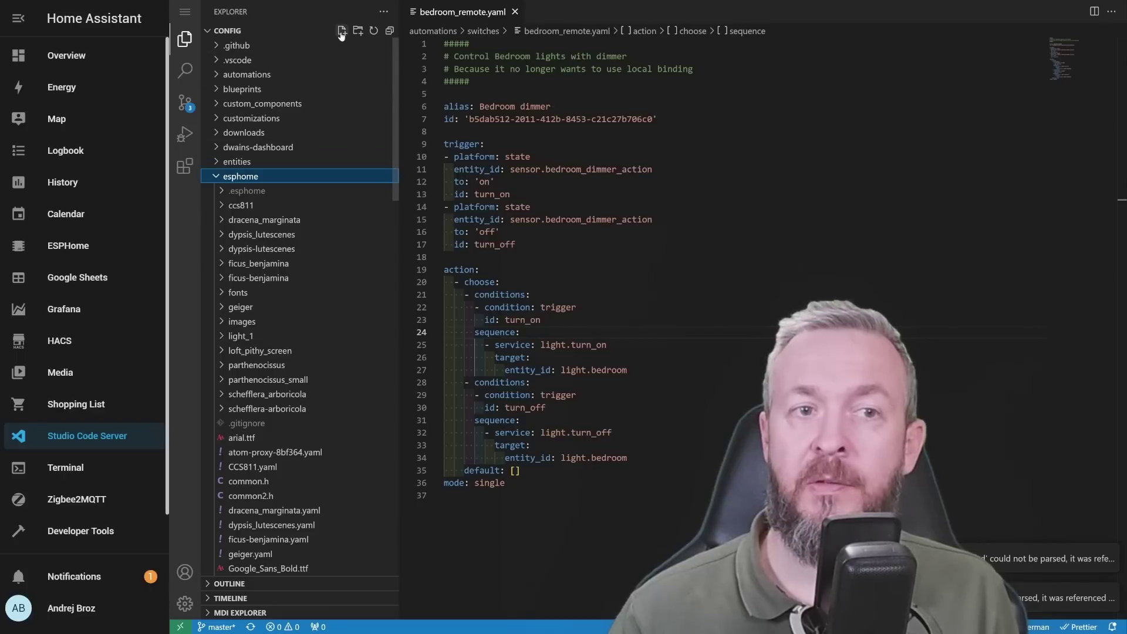
# - Open R24dvd.h in the esphome folder and paste the radar library code into it
pyautogui.scroll(-5, 282, 294)
pyautogui.click(237, 402)
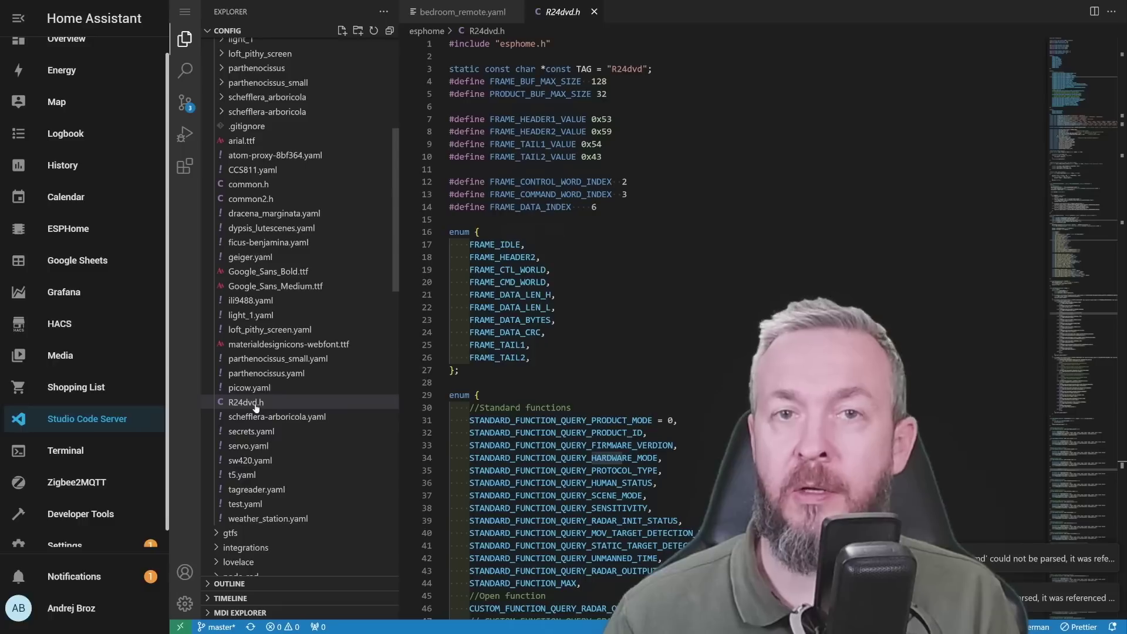
pyautogui.rightClick(697, 239)
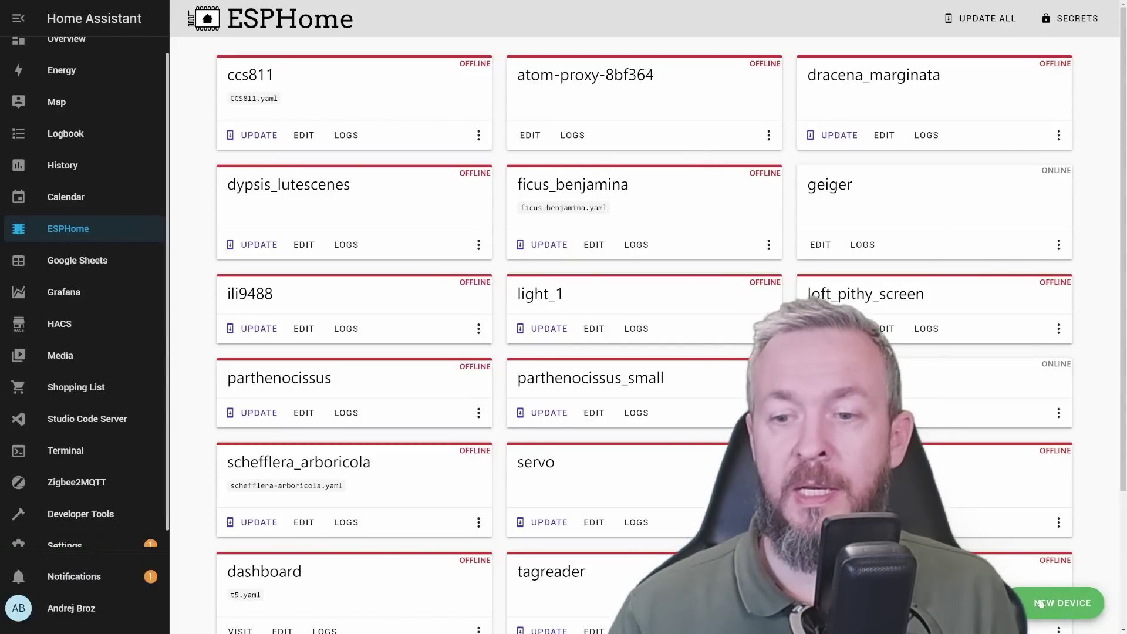
# - Add a new ESPHome device named 'esp32c3' and continue past the name prompt
pyautogui.click(1061, 603)
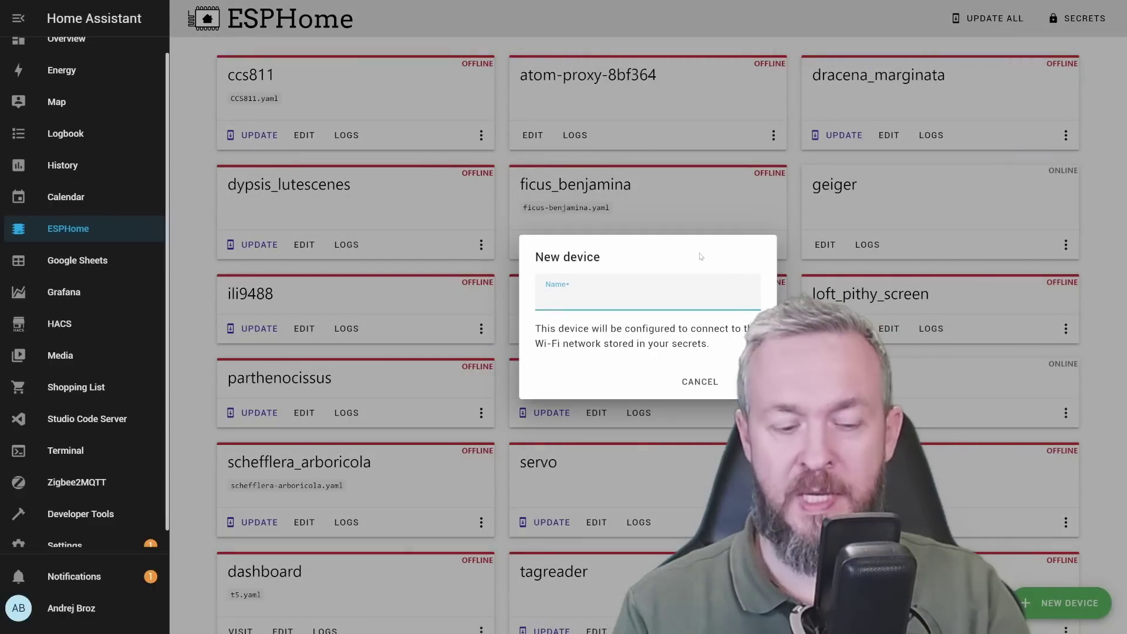
pyautogui.write('esp32c')
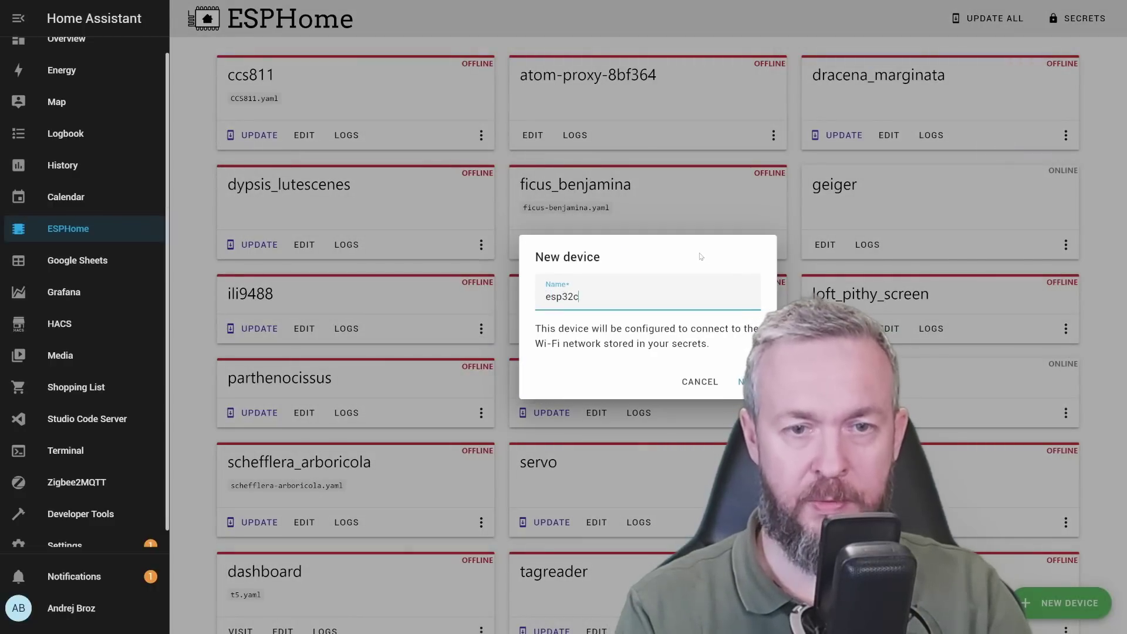
pyautogui.write('3')
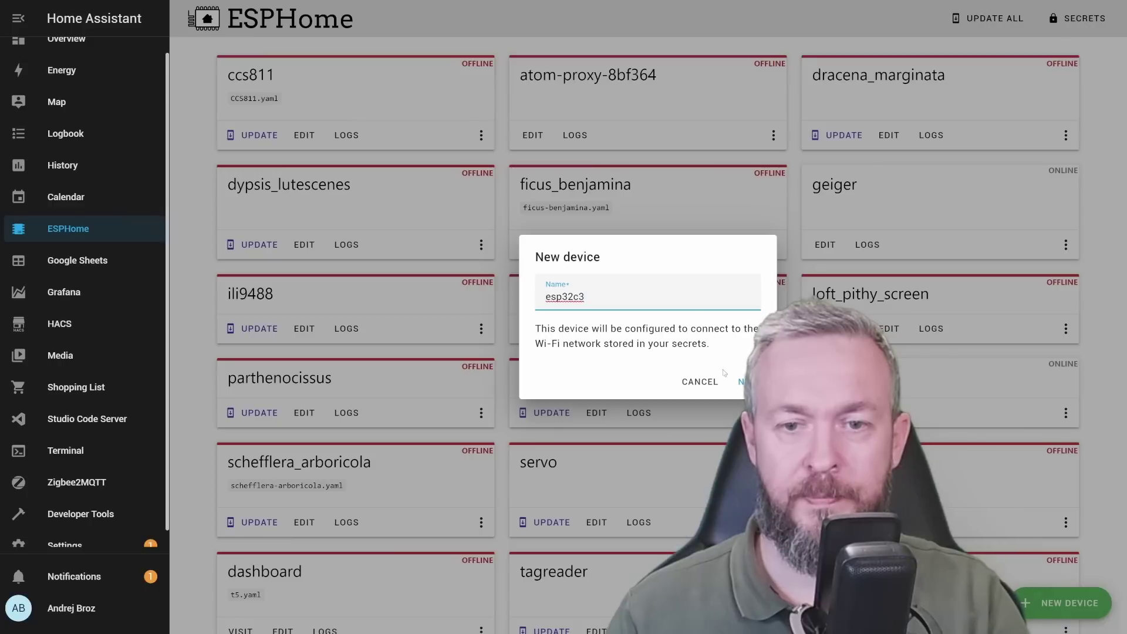
pyautogui.click(741, 382)
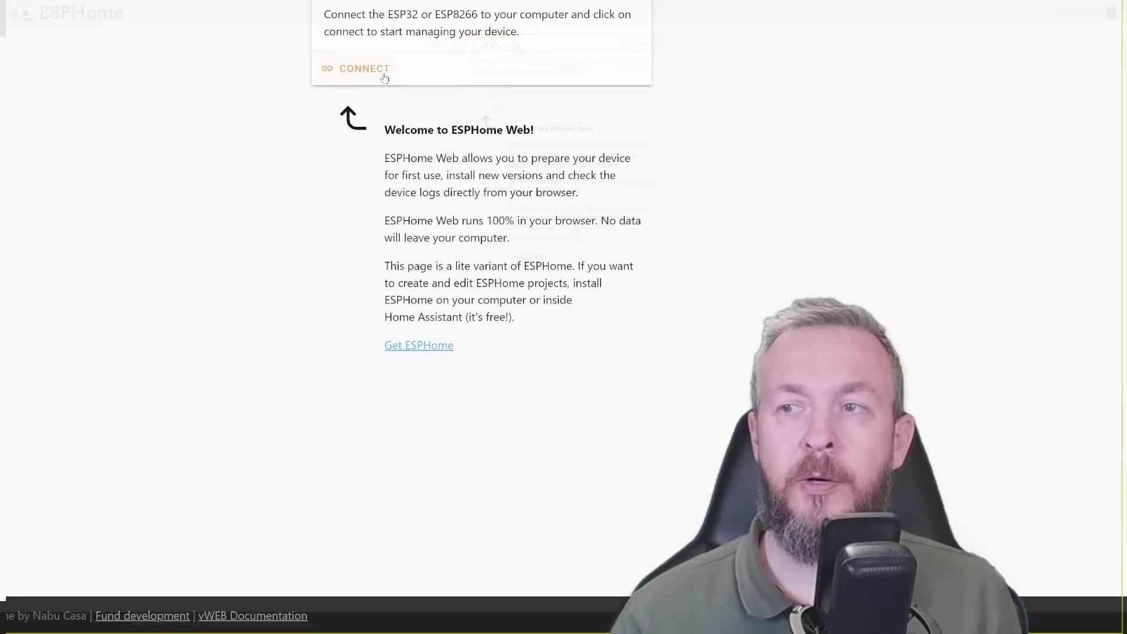
# - Connect ESPHome Web to the ESP32 board's USB serial port
pyautogui.click(503, 96)
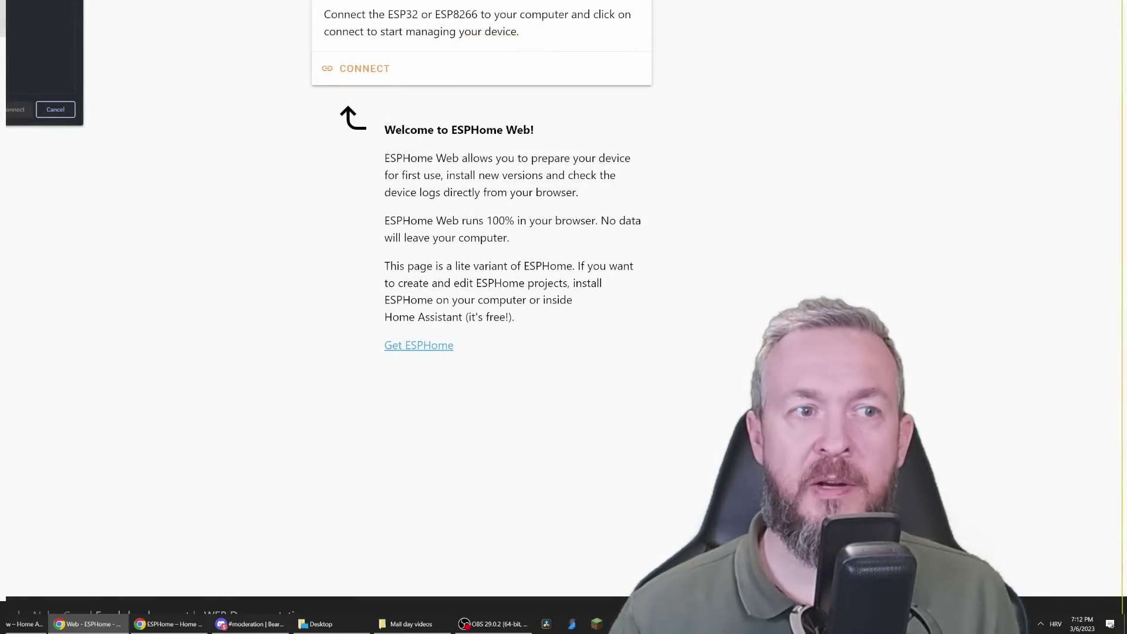
pyautogui.click(47, 88)
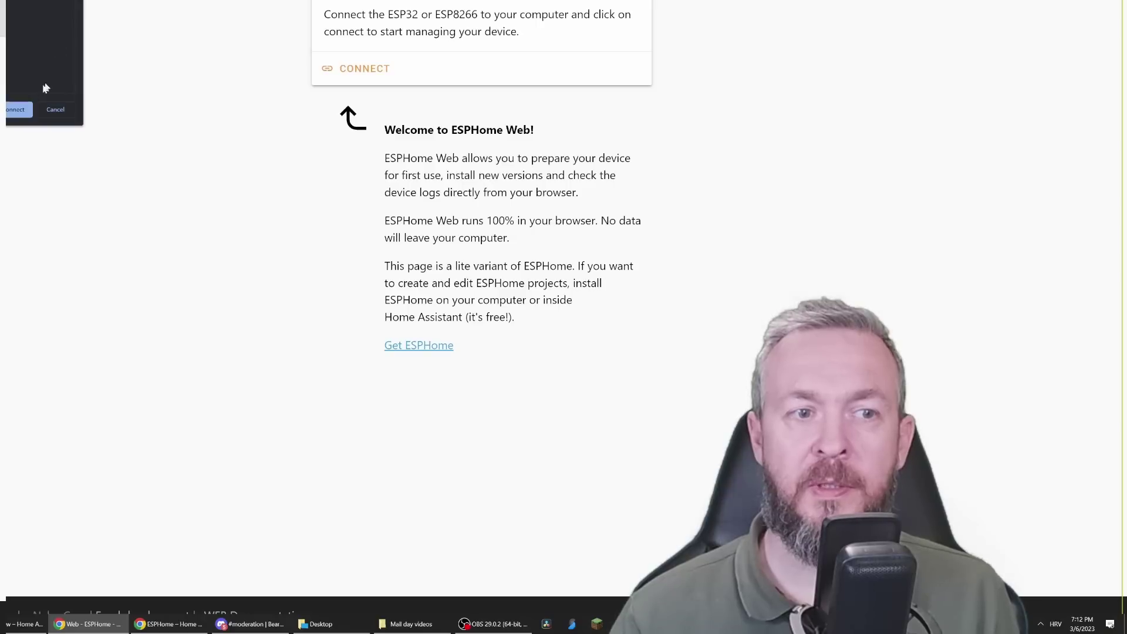
pyautogui.click(17, 113)
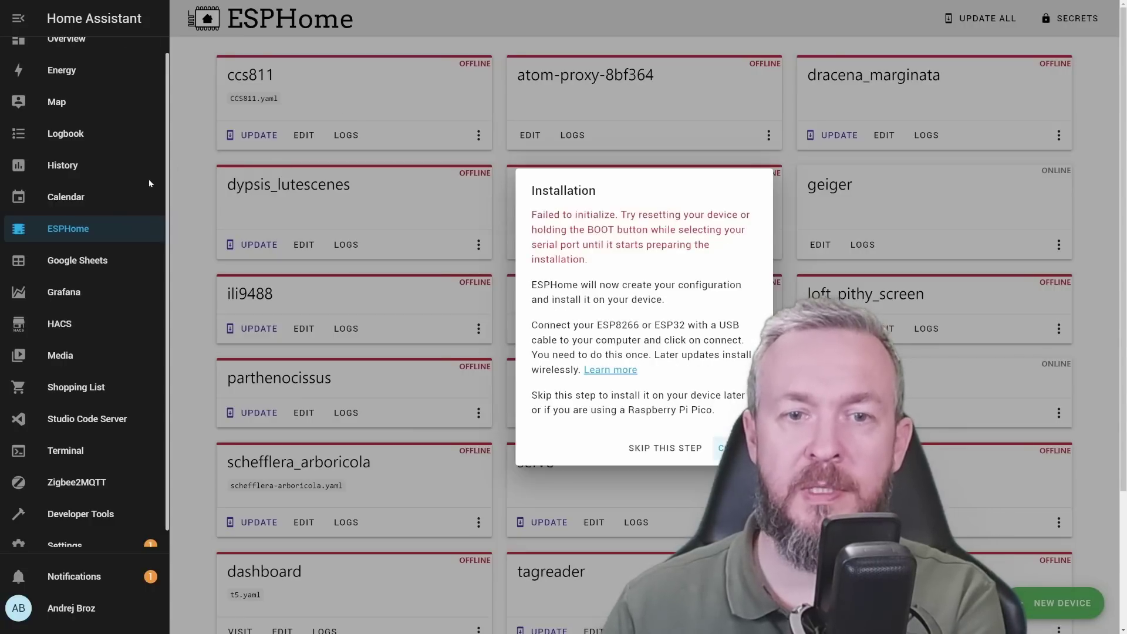
# - Scroll to the online esp32c3 card and open its esp32c3.yaml for editing
pyautogui.scroll(-3, 639, 352)
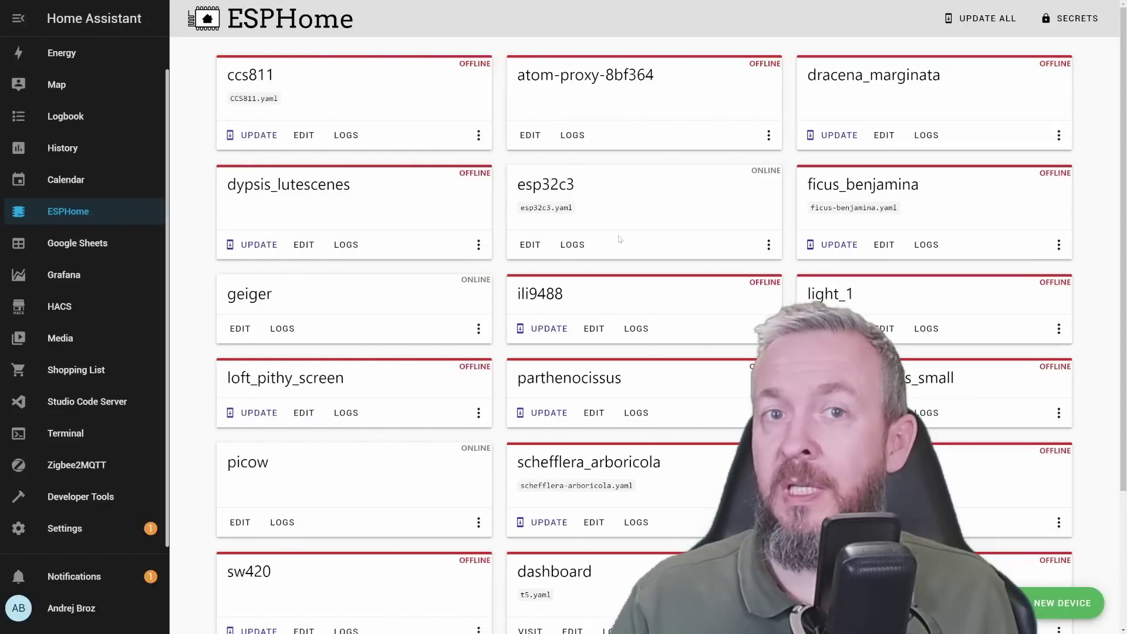
pyautogui.click(530, 244)
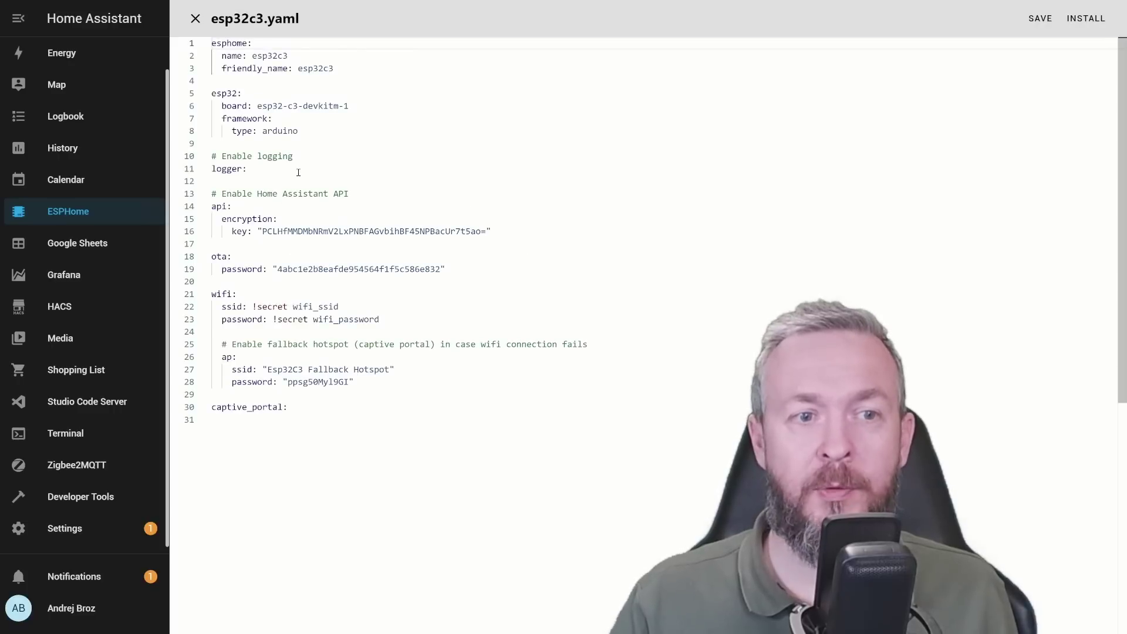
# - Select lines 1–11 (esphome through logger), then the captive_portal: line in esp32c3.yaml
pyautogui.moveTo(299, 172); pyautogui.dragTo(212, 43)
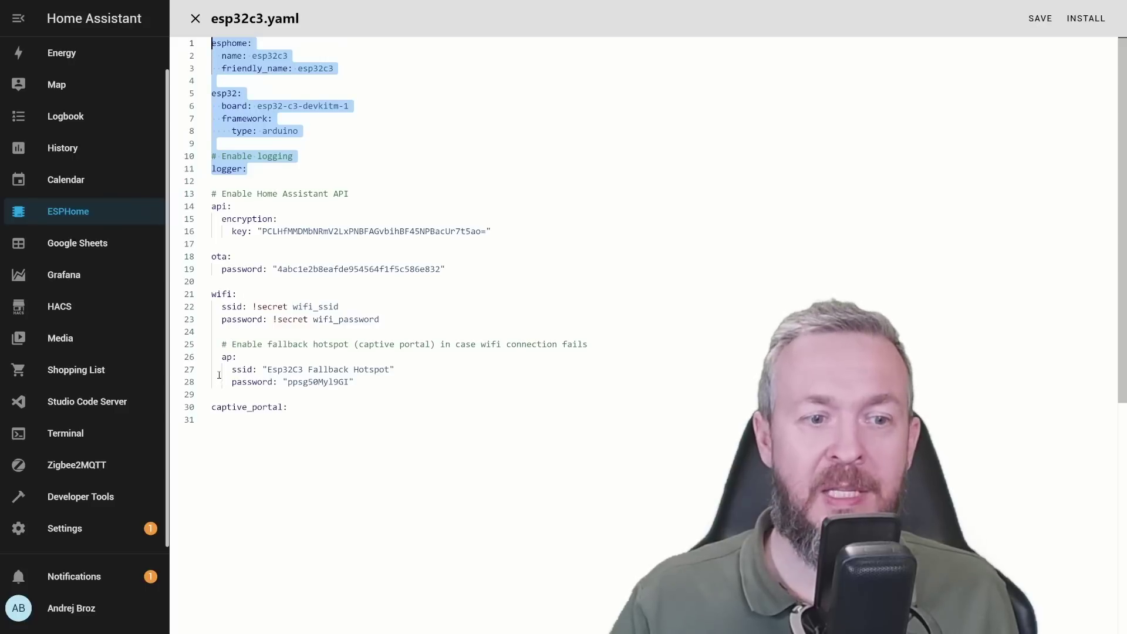
pyautogui.moveTo(212, 406); pyautogui.dragTo(284, 419)
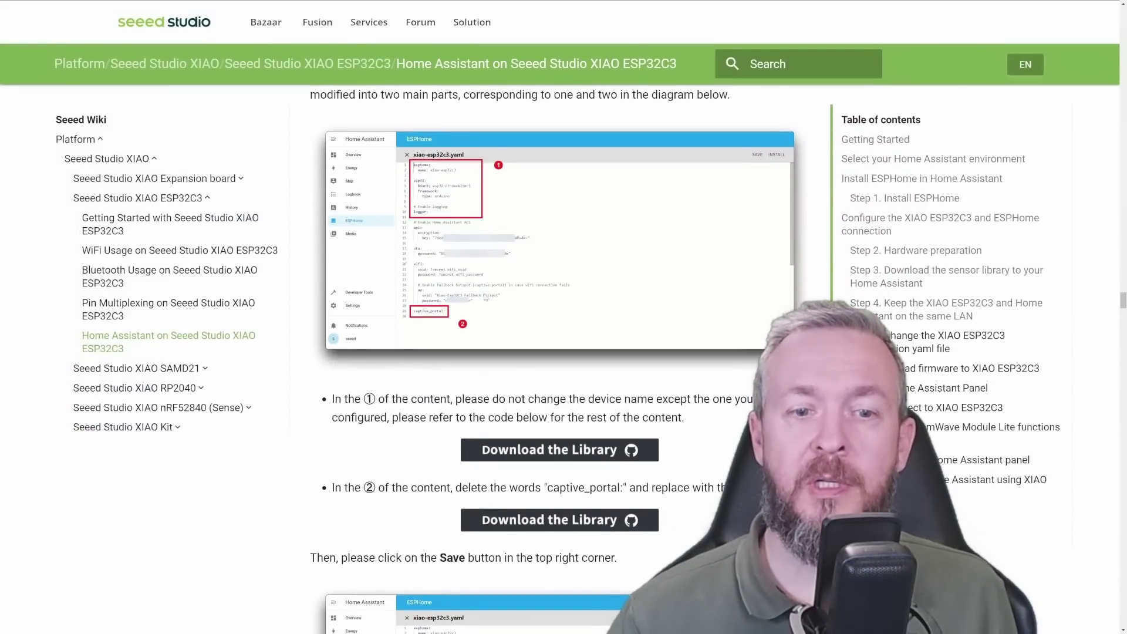
# - Open xiaoesp32c3-mr24hpc1_part1.yaml on GitHub in raw form and select all its YAML text
pyautogui.scroll(-2, 510, 353)
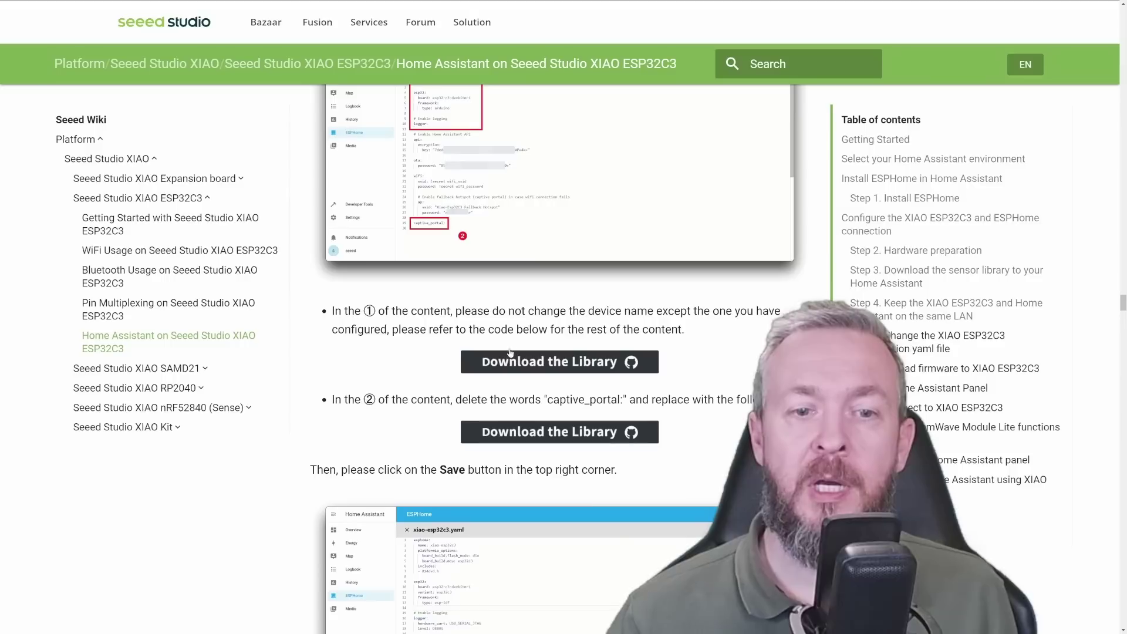
pyautogui.click(551, 364)
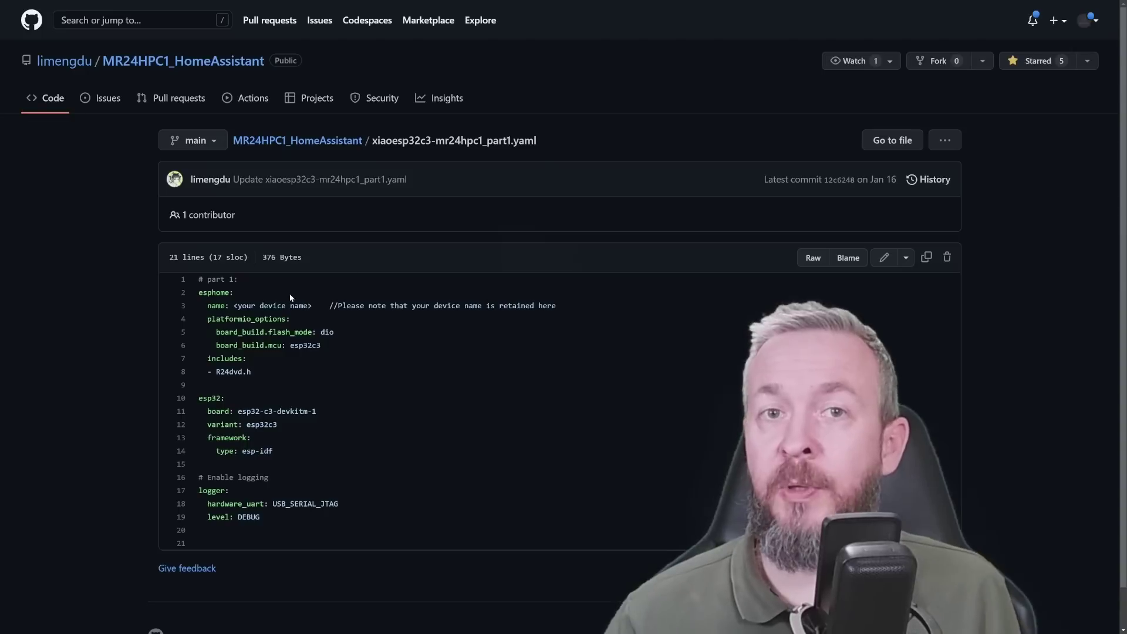
pyautogui.click(807, 257)
pyautogui.moveTo(330, 335); pyautogui.dragTo(142, 308)
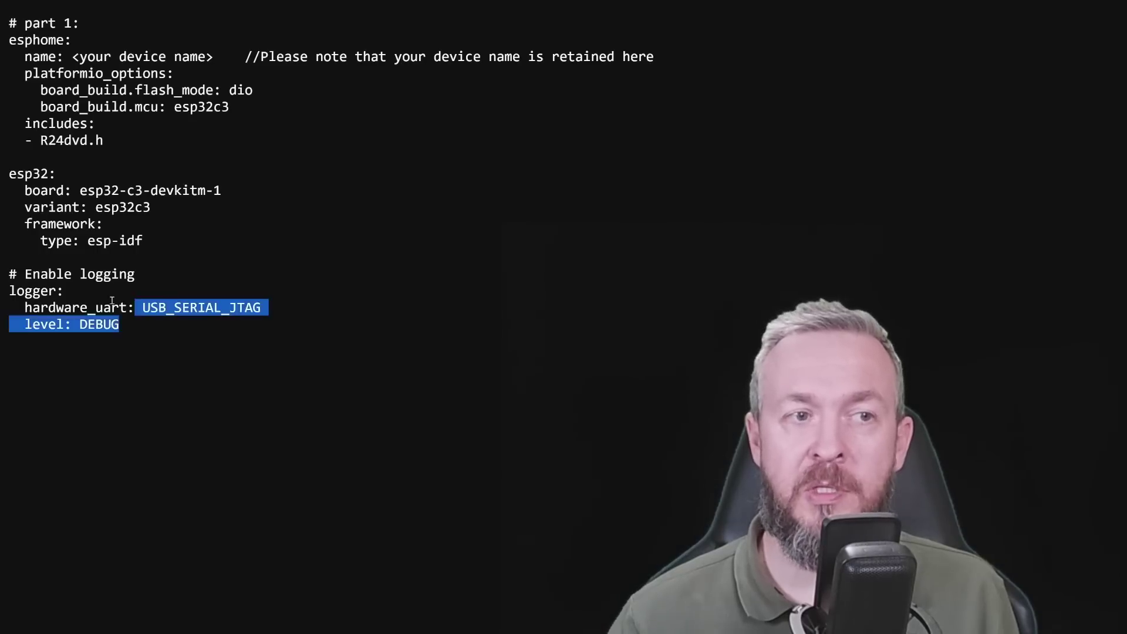
pyautogui.moveTo(143, 307); pyautogui.dragTo(11, 12)
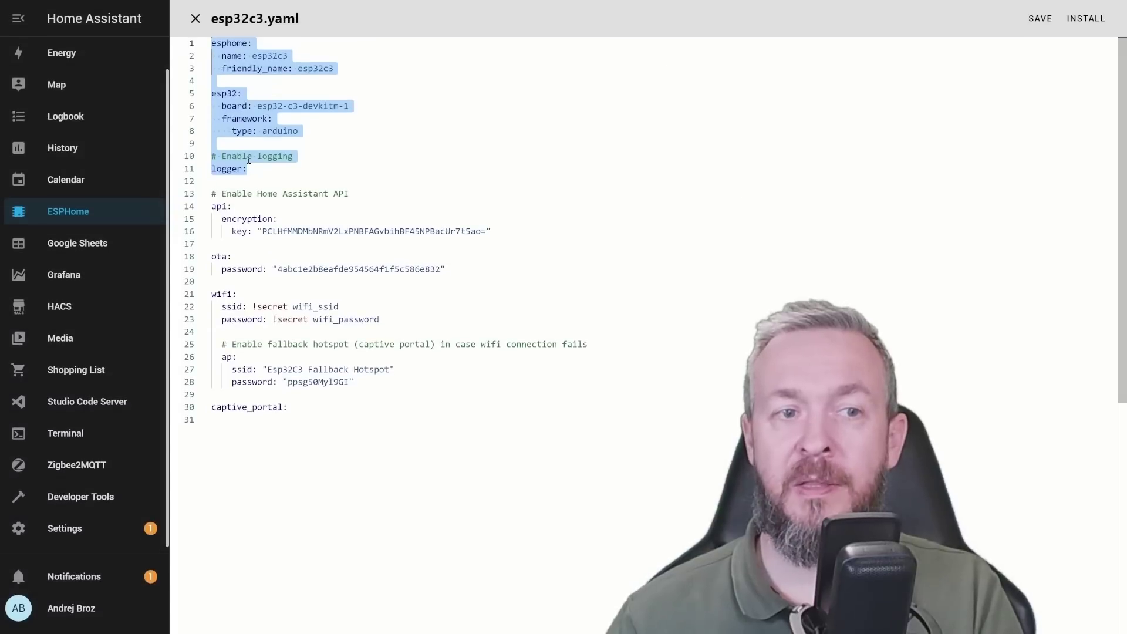
# - Paste the part-1 GitHub block over lines 1–11 and select the device name placeholder on line 3
pyautogui.rightClick(235, 57)
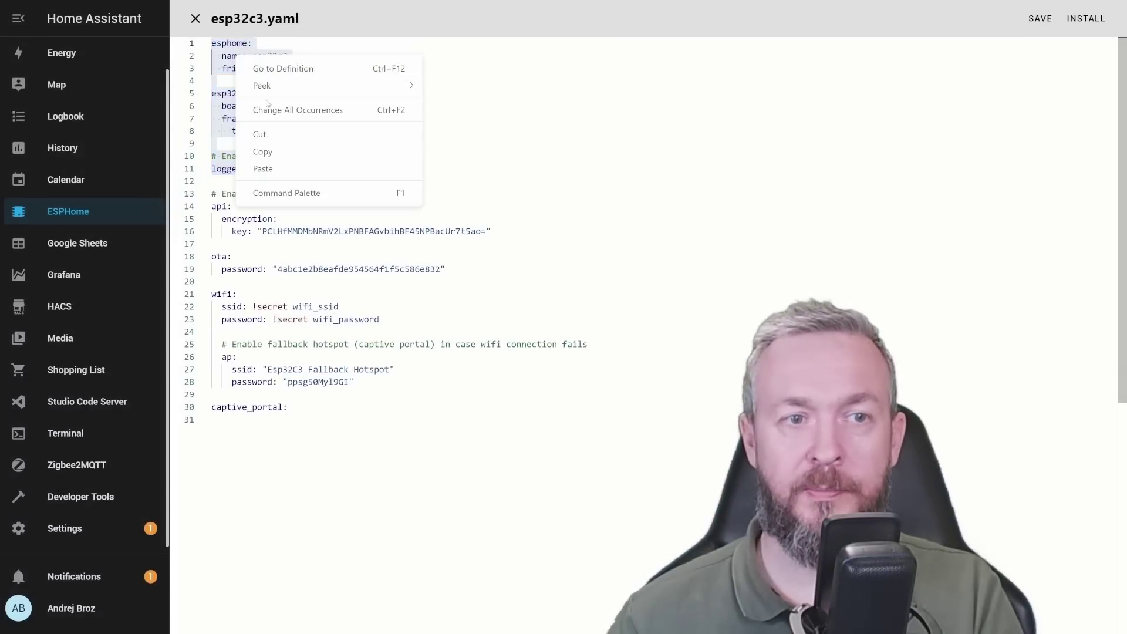
pyautogui.click(262, 169)
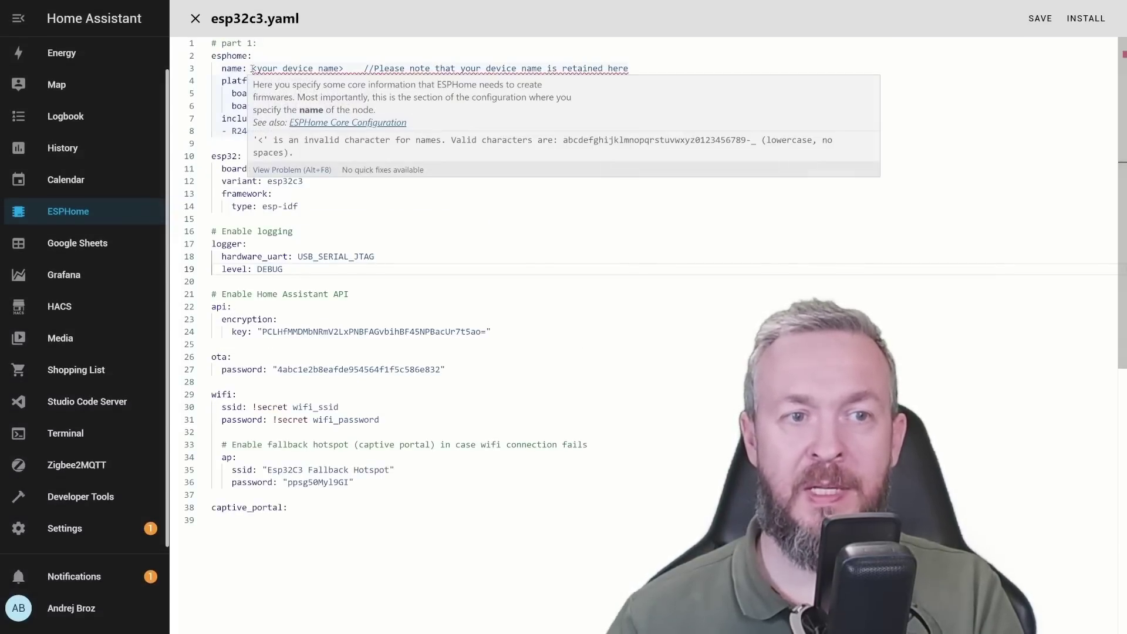
pyautogui.moveTo(252, 68); pyautogui.dragTo(629, 70)
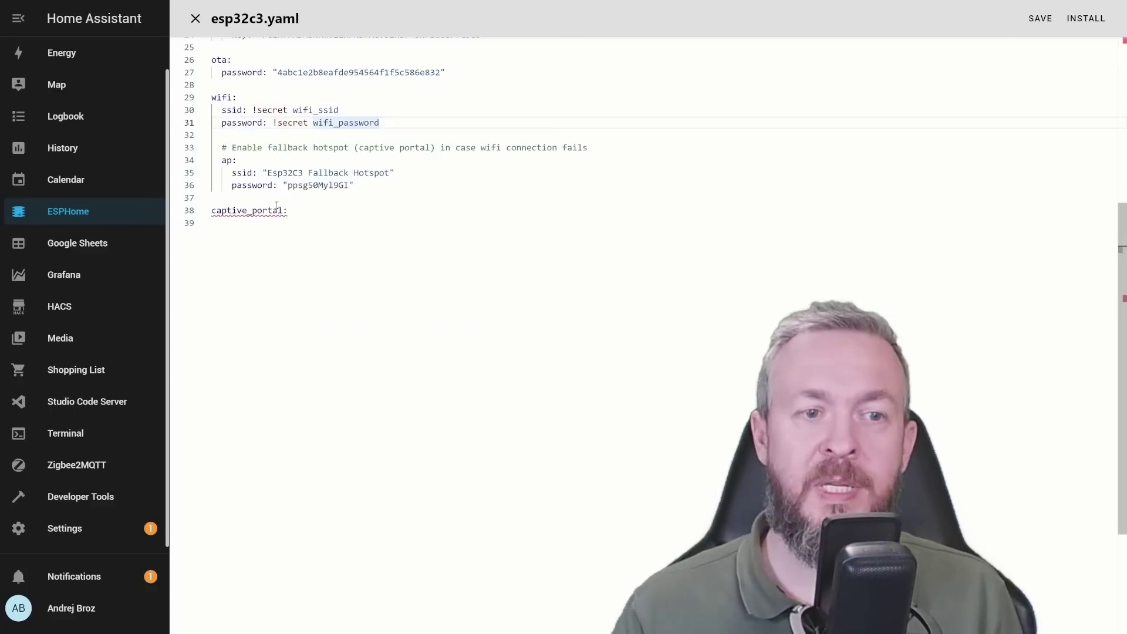
# - Delete the captive_portal: line on line 38
pyautogui.moveTo(276, 207)
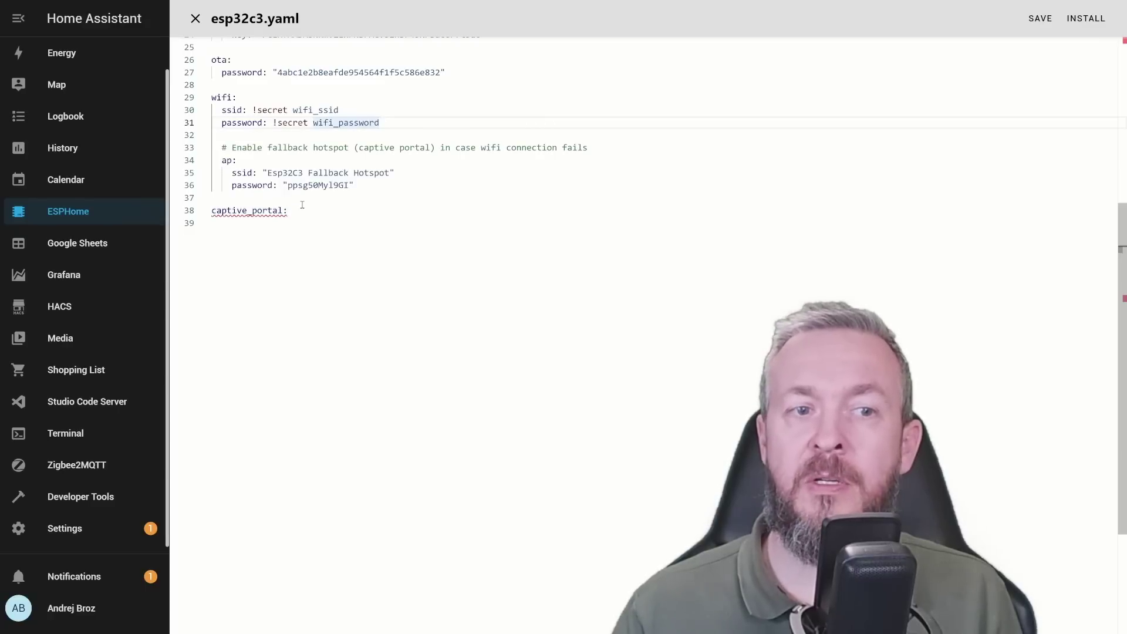
pyautogui.moveTo(303, 204); pyautogui.dragTo(194, 209)
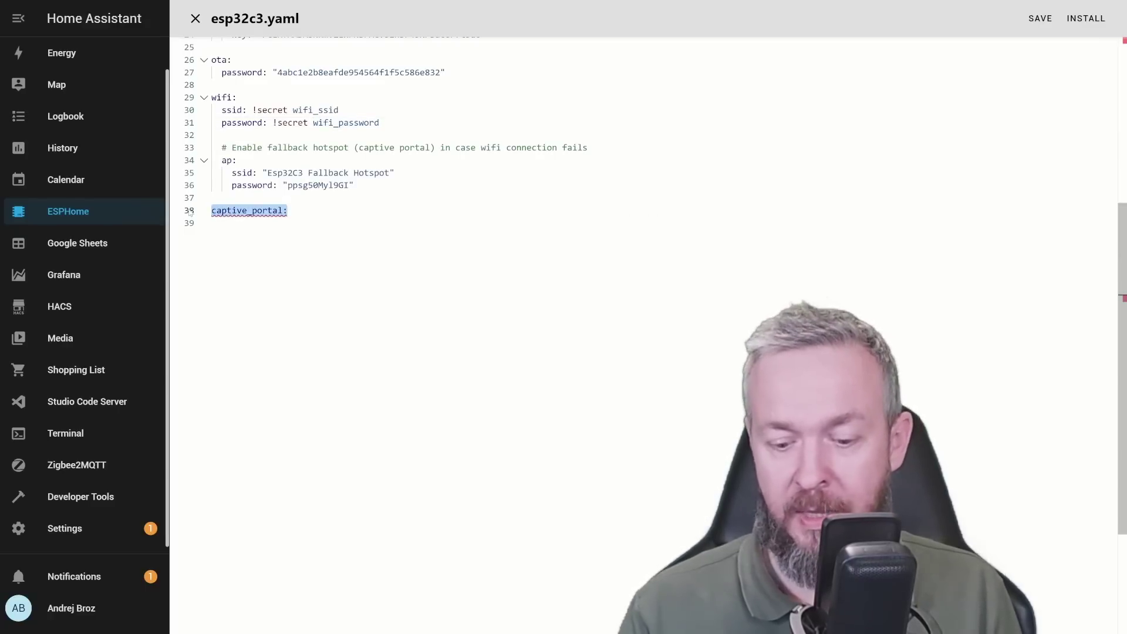
pyautogui.press('Delete')
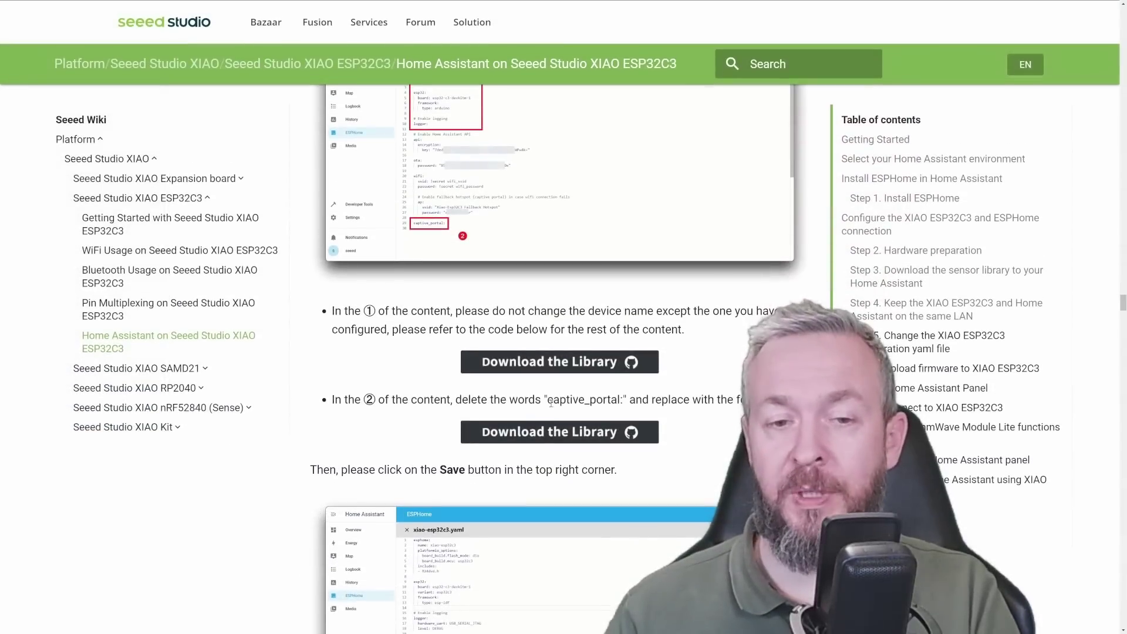
# - Open xiaoesp32c3-mr24hpc1_part2.yaml on GitHub as raw text and select all of it
pyautogui.scroll(-3, 557, 450)
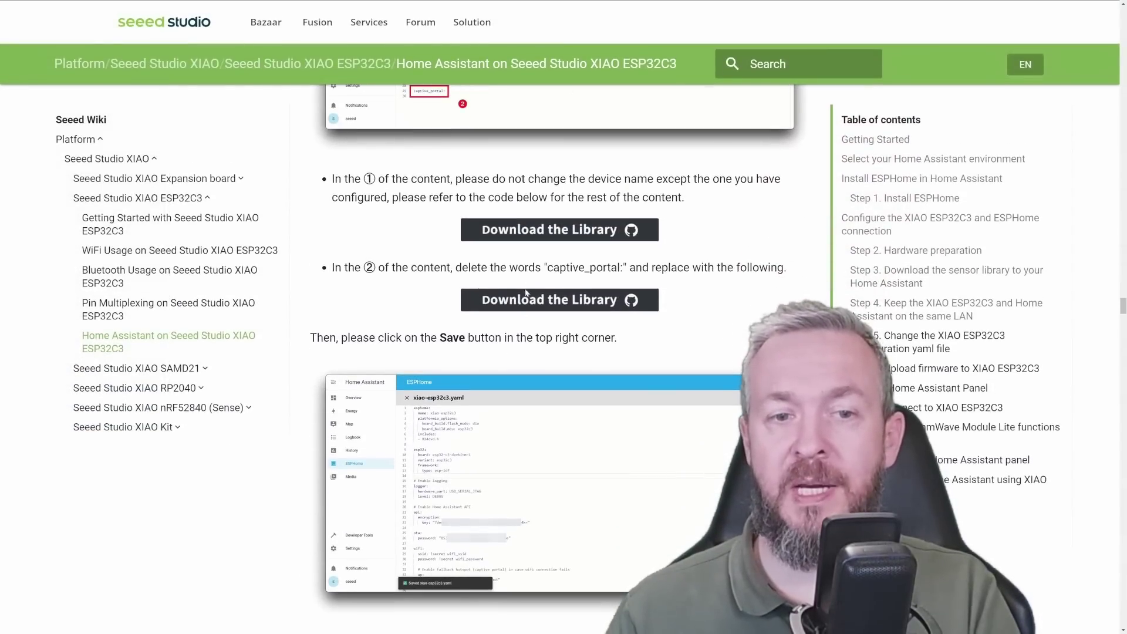
pyautogui.click(526, 298)
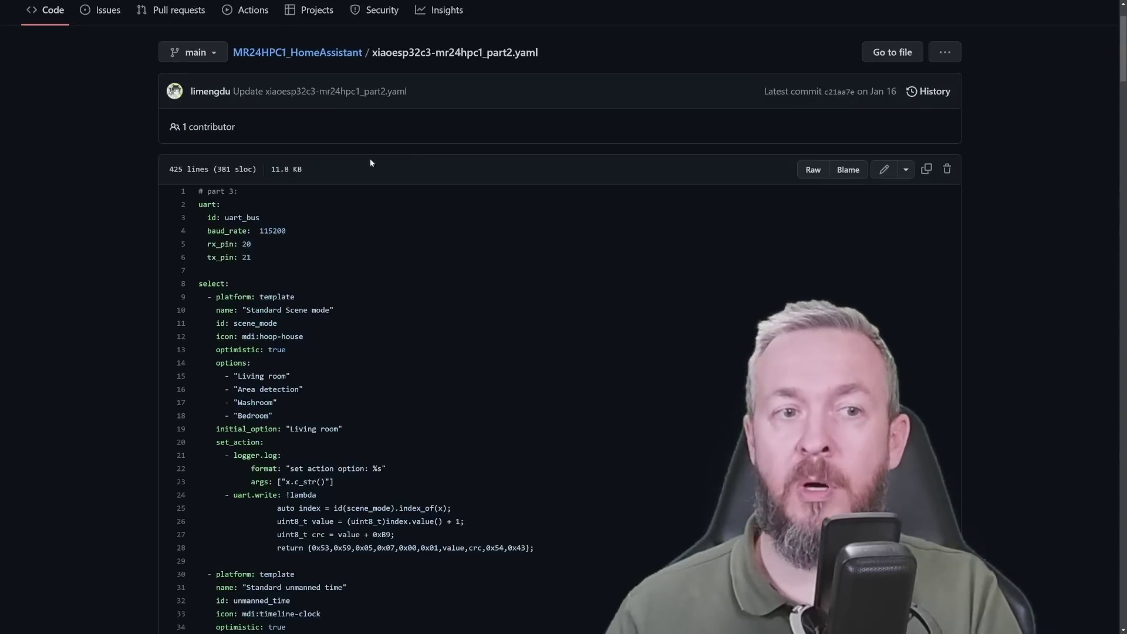
pyautogui.scroll(-3, 371, 163)
pyautogui.scroll(4, 344, 190)
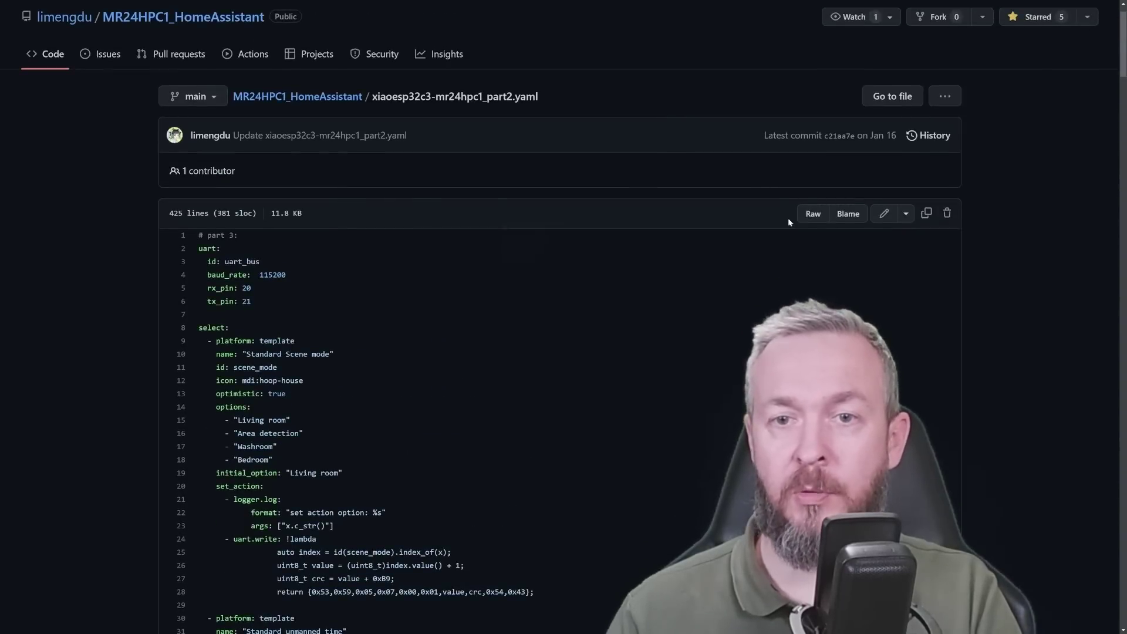
pyautogui.click(813, 214)
pyautogui.hotkey('ctrl', 'a')
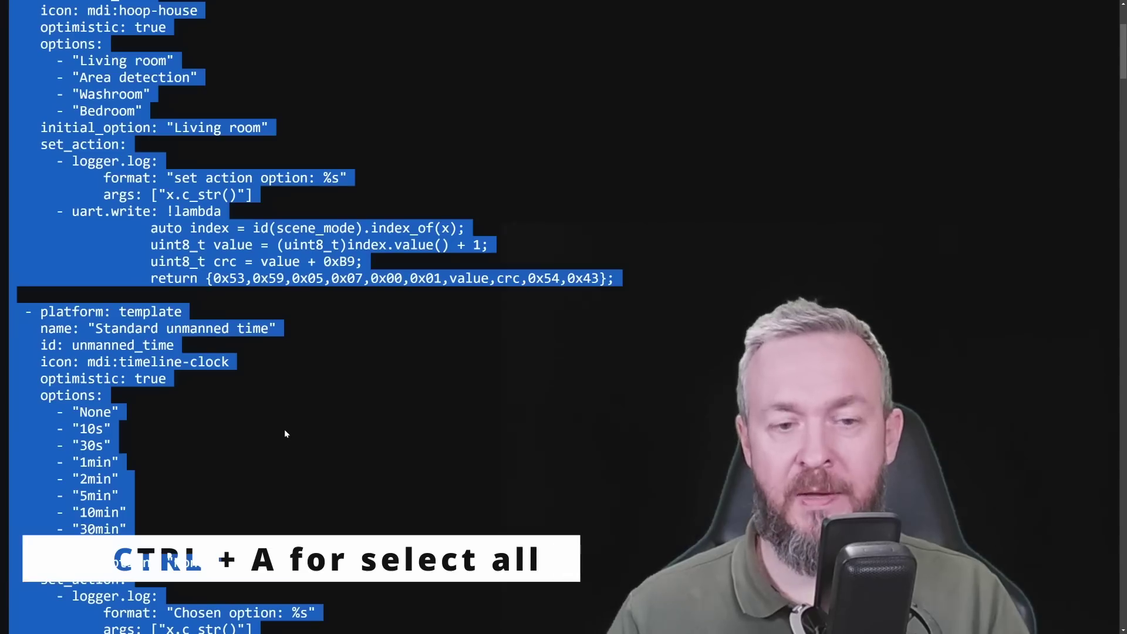
pyautogui.scroll(-1, 284, 428)
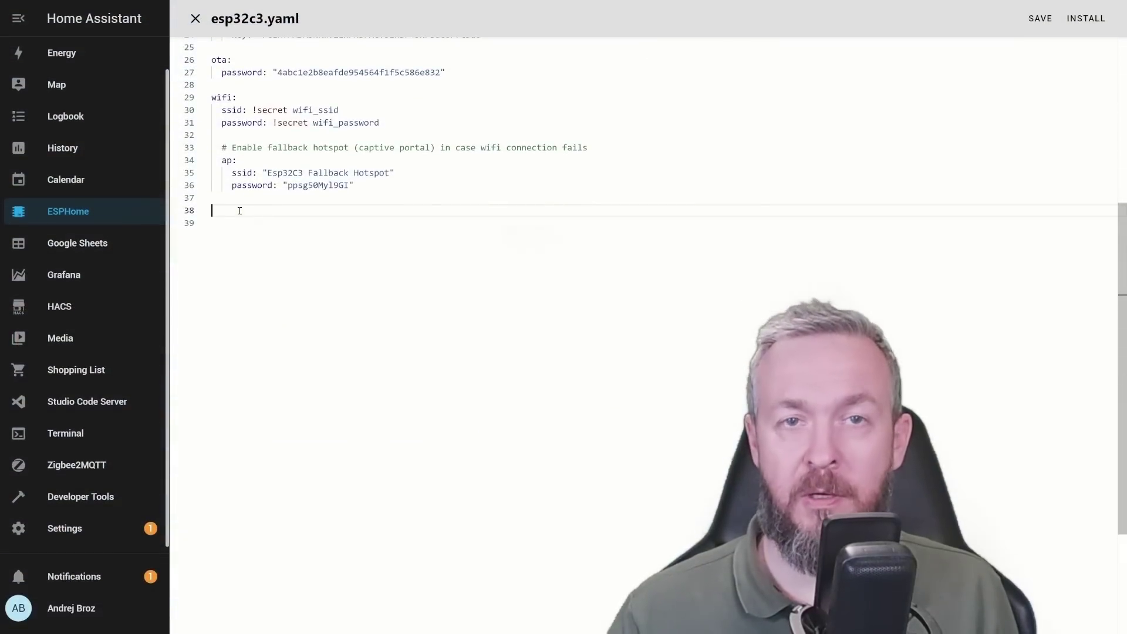
# - Paste the part-2 radar YAML at line 38 and save esp32c3.yaml
pyautogui.rightClick(239, 210)
pyautogui.click(284, 316)
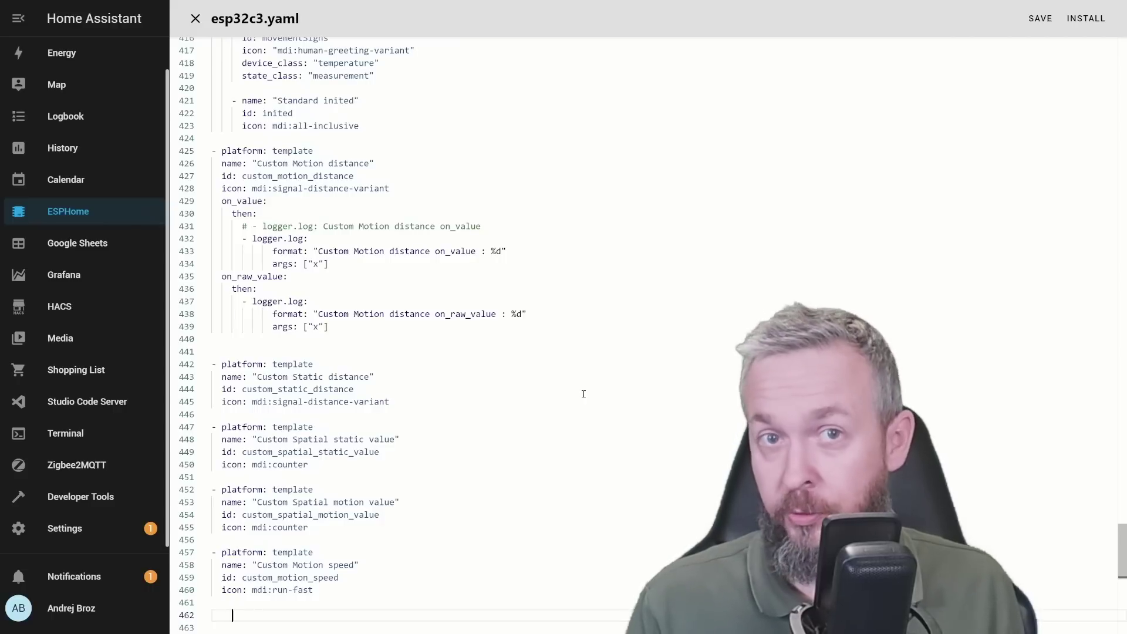
pyautogui.click(1043, 28)
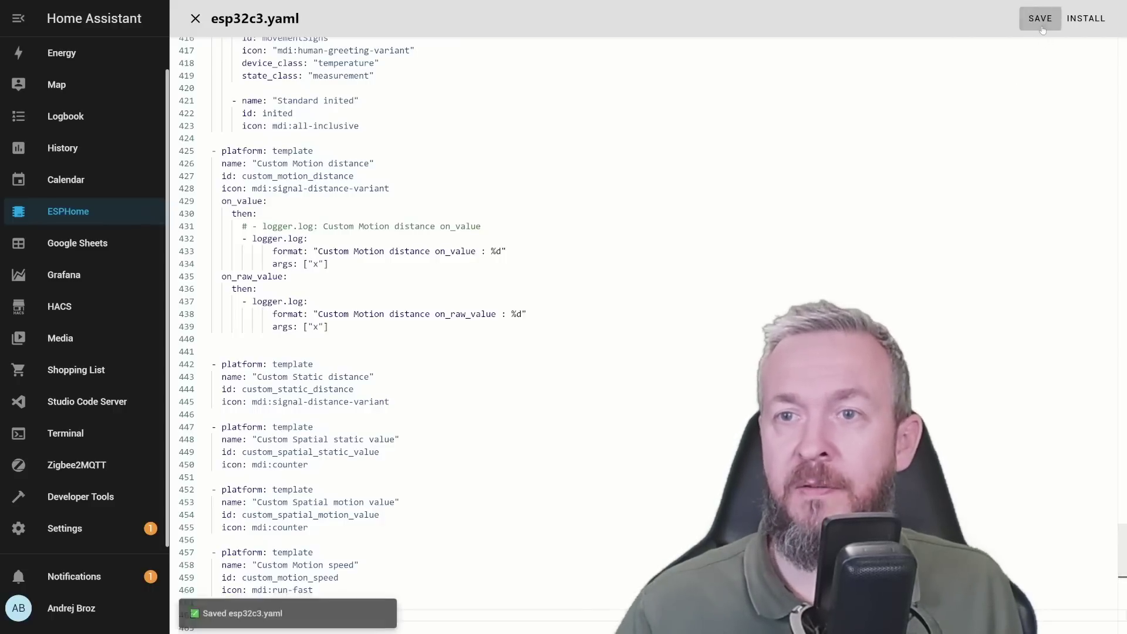
# - Compile esp32c3.yaml and install it onto the XIAO ESP32C3 wirelessly
pyautogui.click(1087, 19)
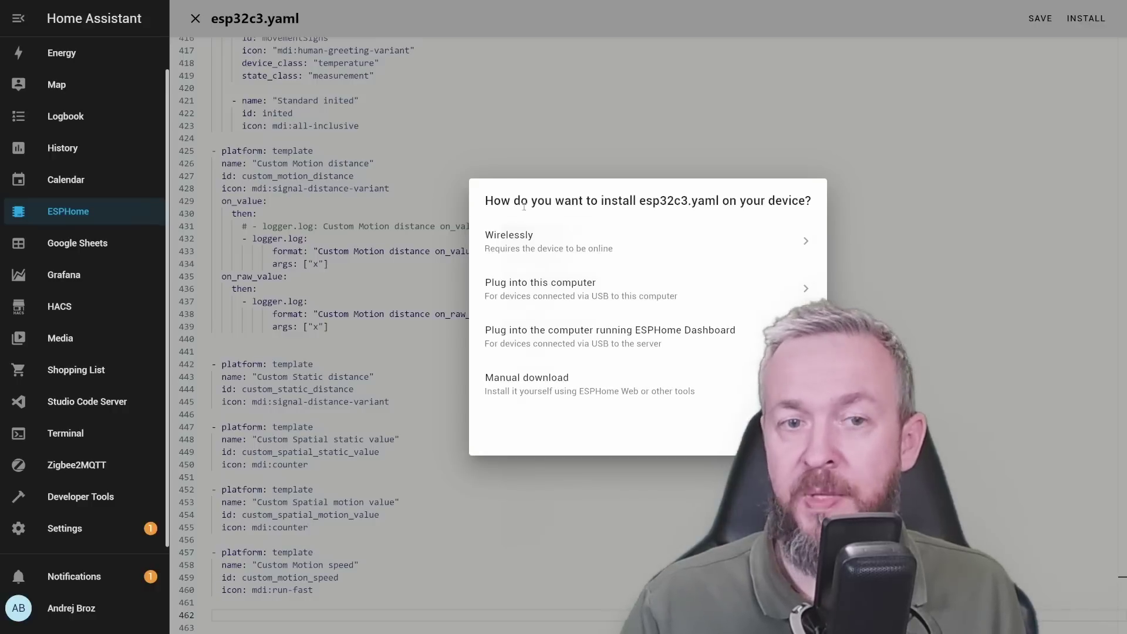
pyautogui.click(516, 242)
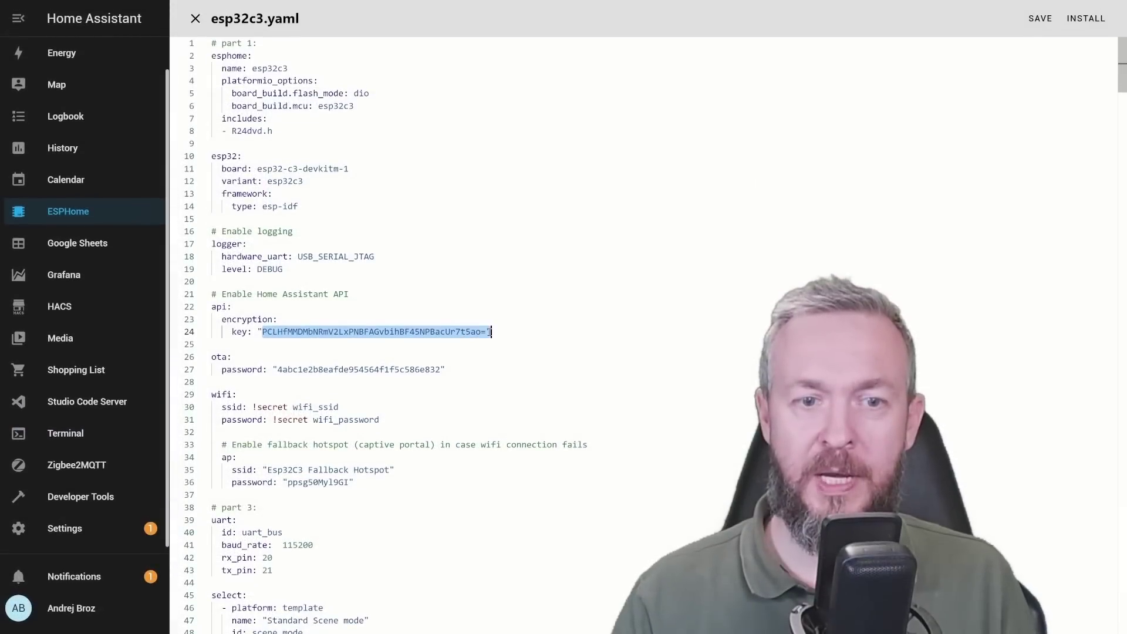
pyautogui.moveTo(486, 329)
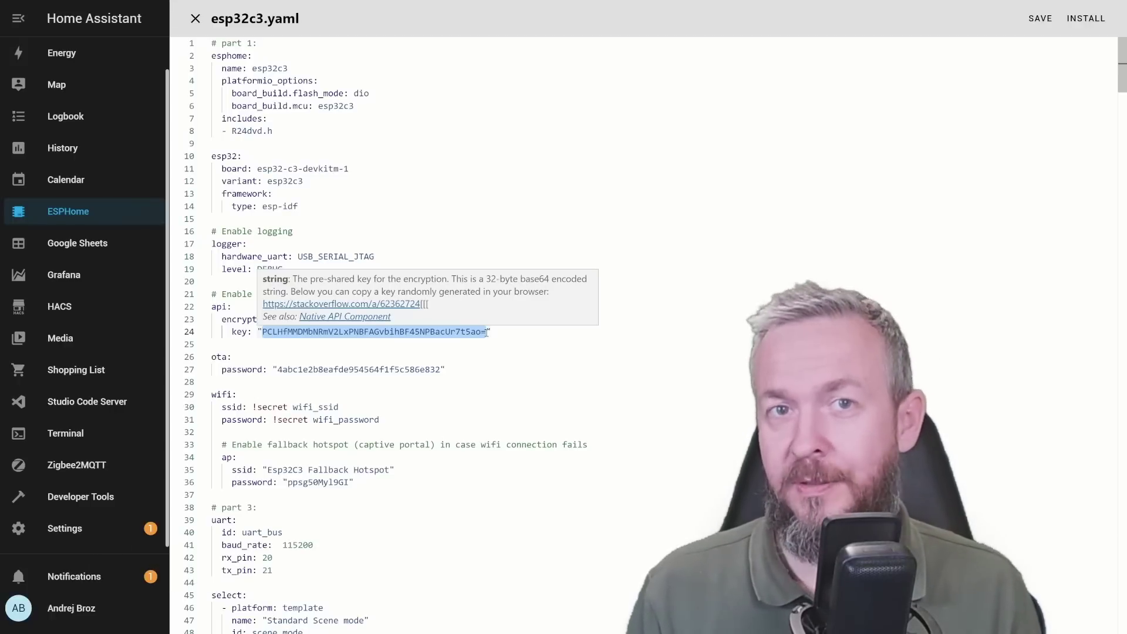
# - Follow the discovered-device notification to Integrations, try adding ESPHome, then dismiss the prompt
pyautogui.click(65, 575)
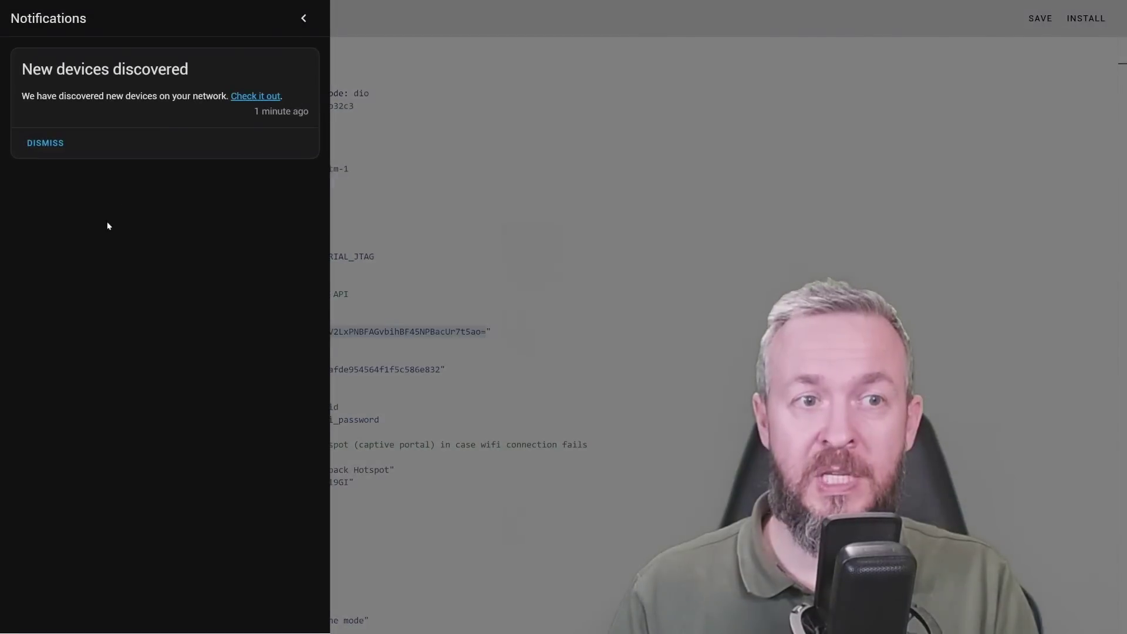
pyautogui.click(253, 96)
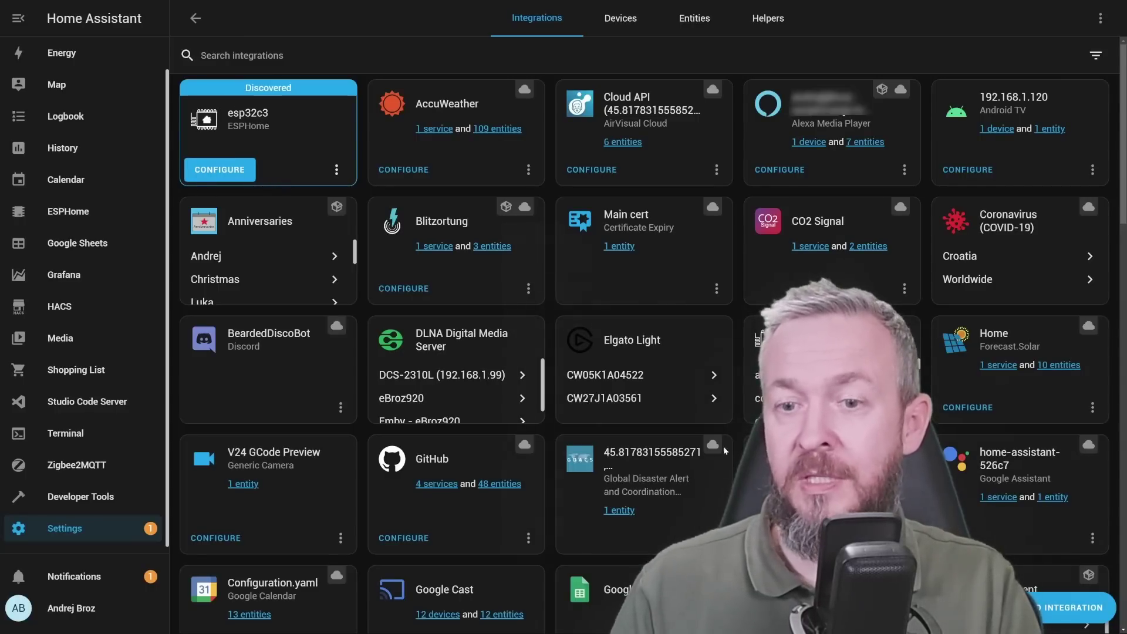
pyautogui.click(1075, 607)
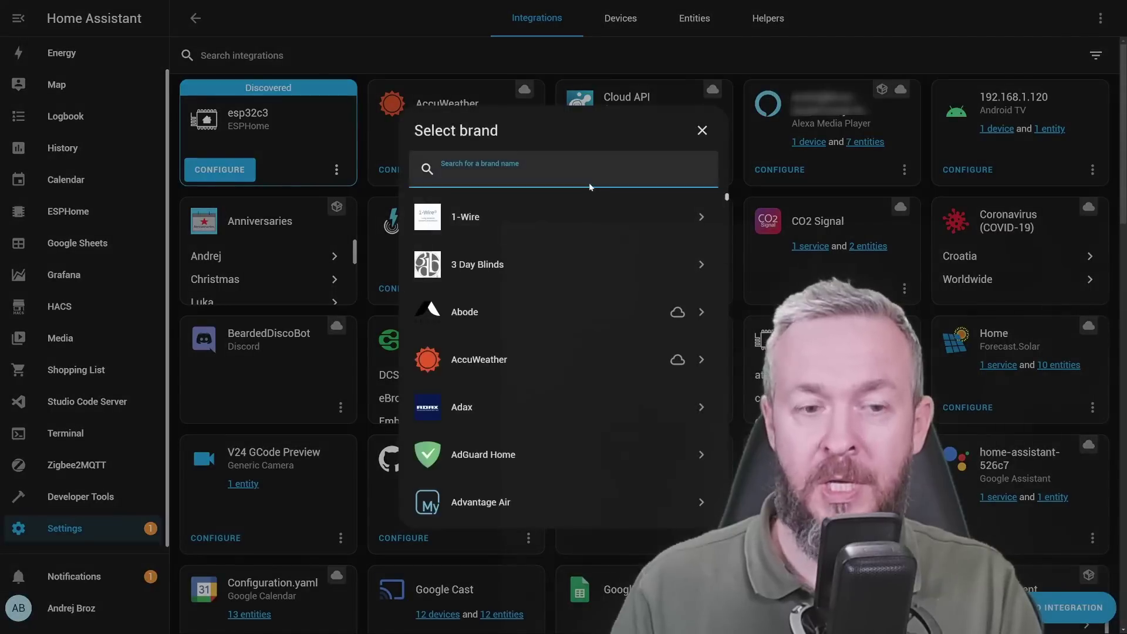
pyautogui.write('esphome')
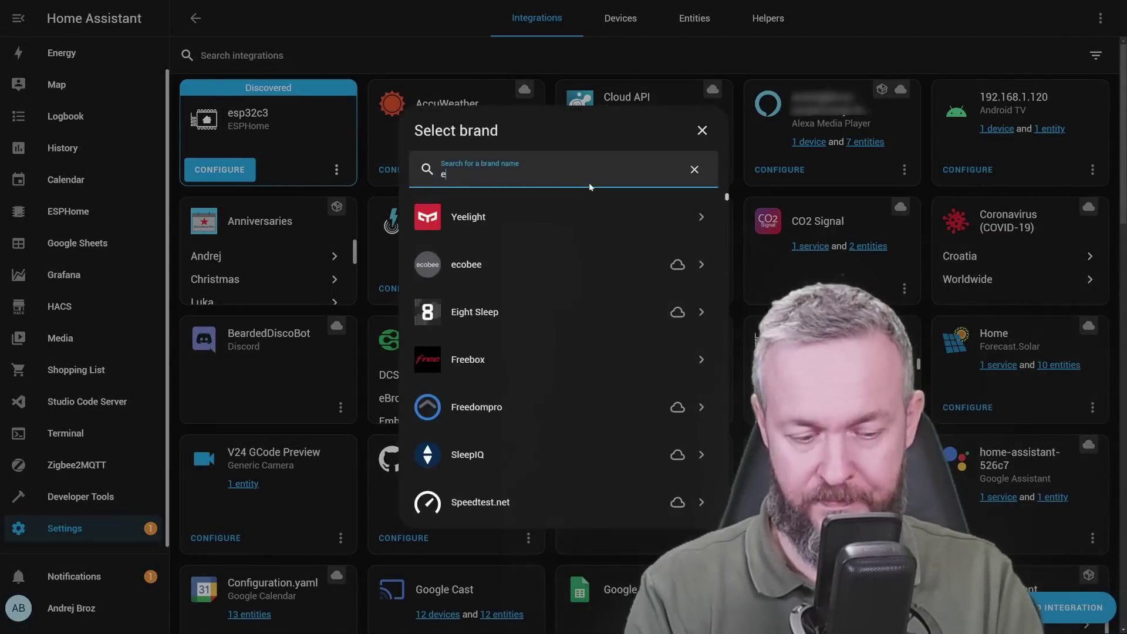
pyautogui.click(564, 213)
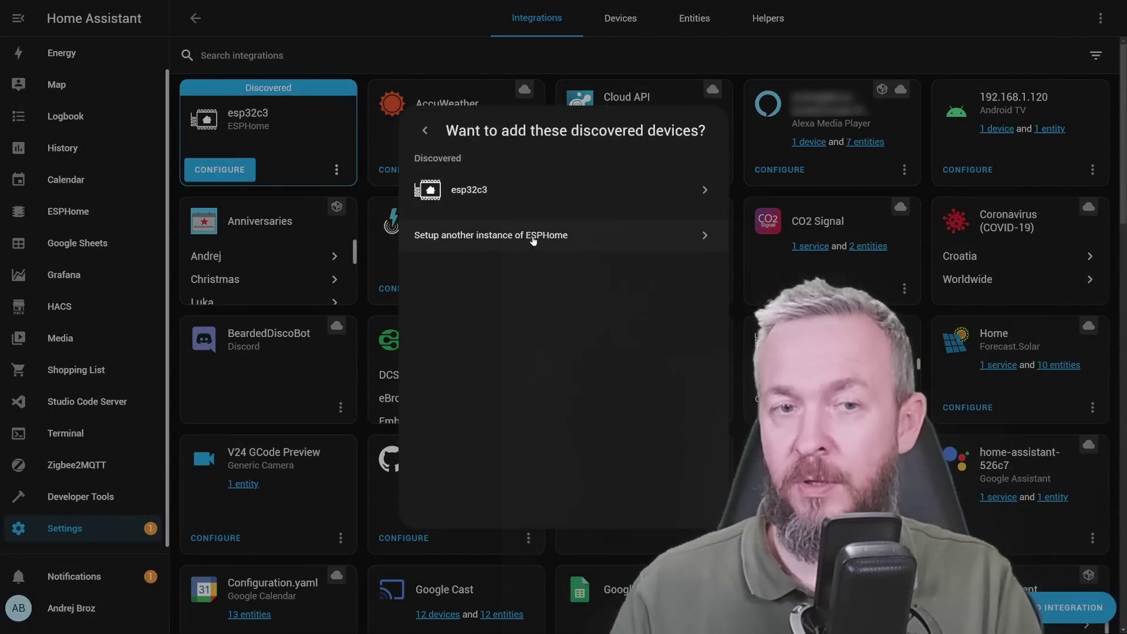
pyautogui.click(250, 160)
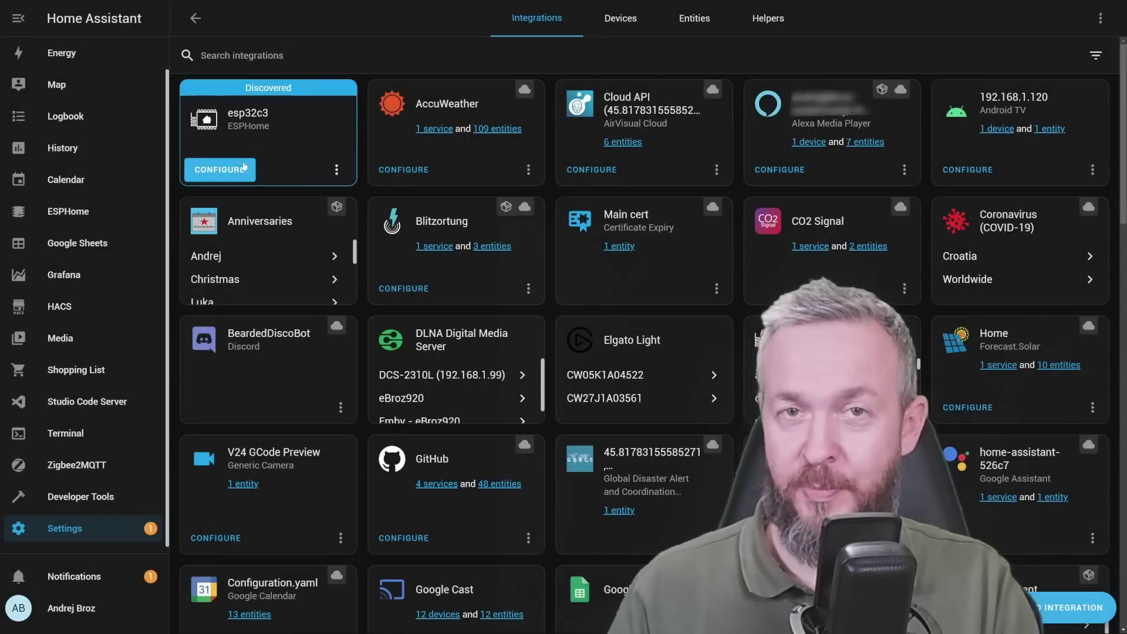
# - Configure the discovered esp32c3 node in area Loft and open its ESPHome entry
pyautogui.click(242, 170)
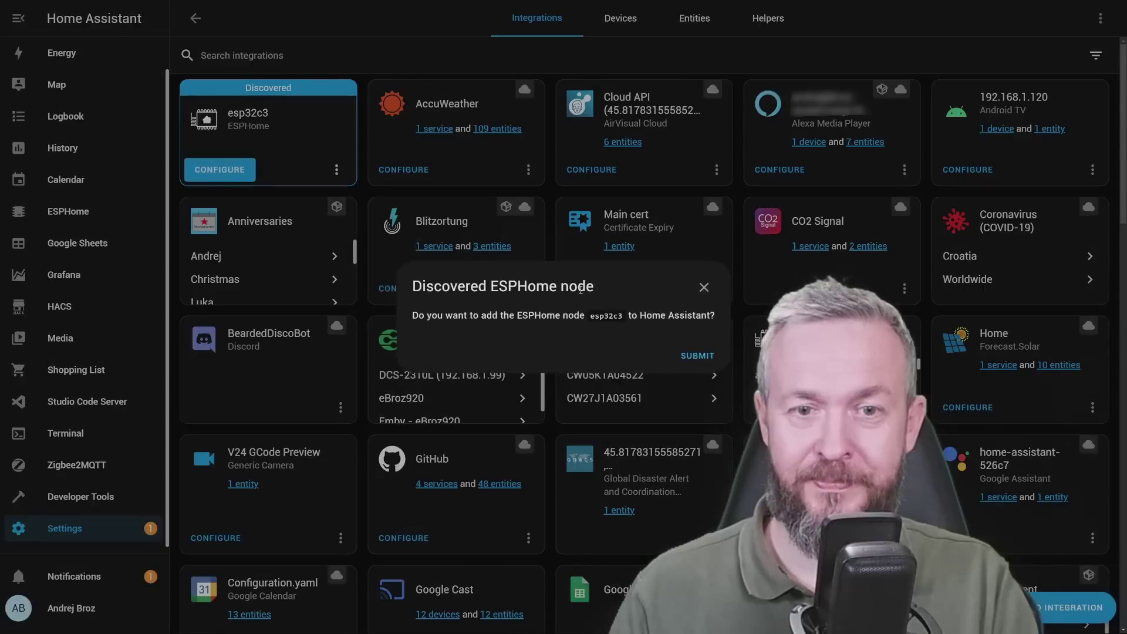
pyautogui.click(698, 356)
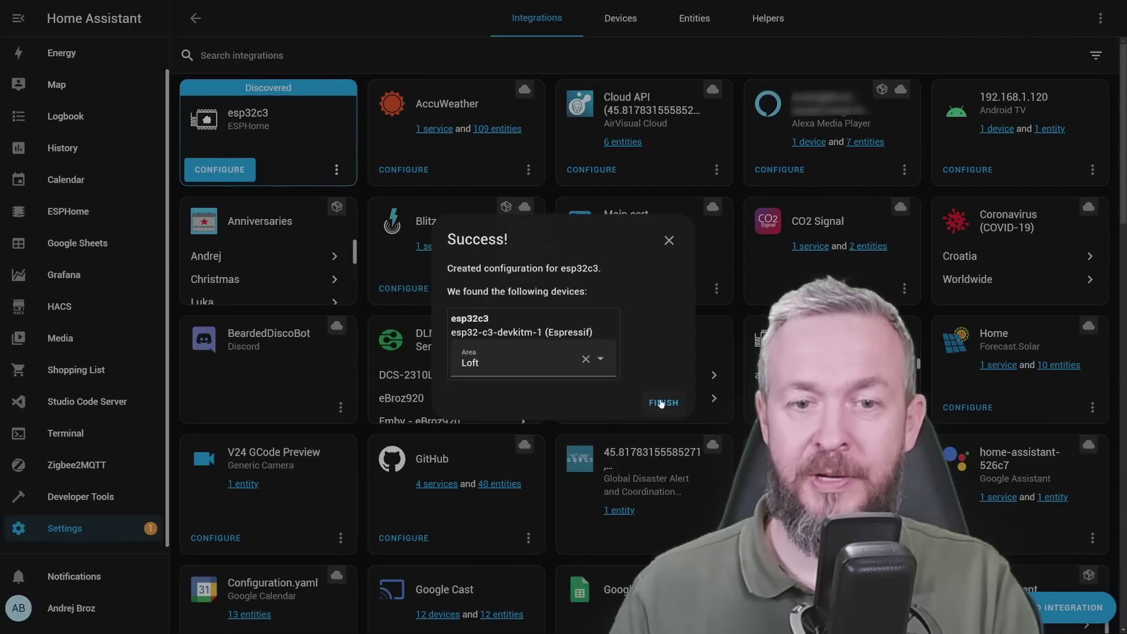
pyautogui.click(662, 404)
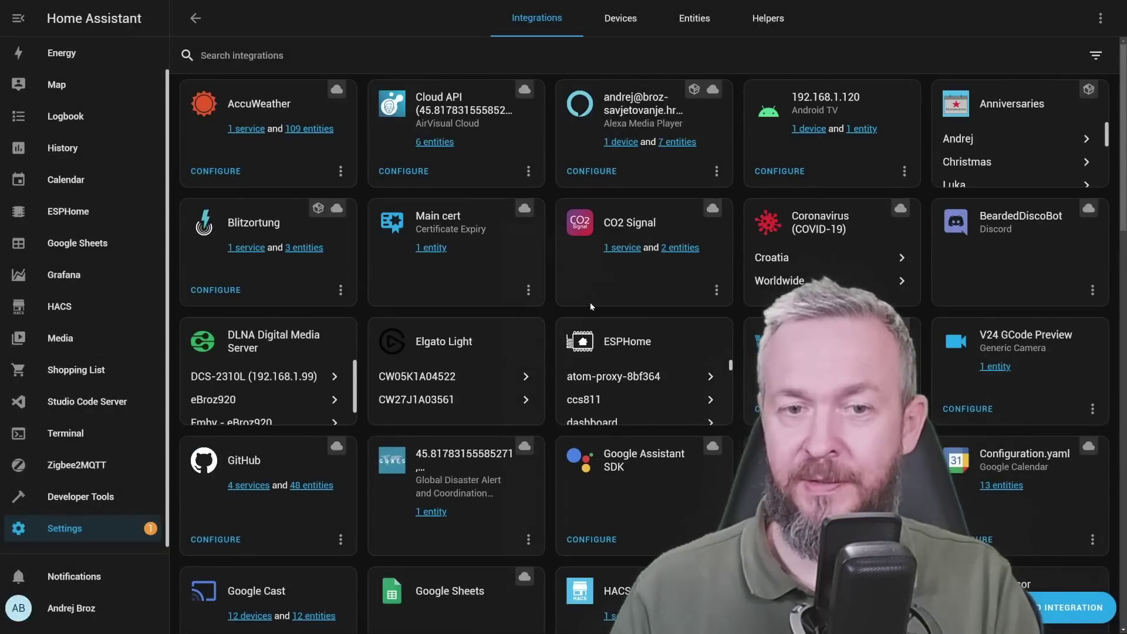
pyautogui.scroll(-2, 590, 302)
pyautogui.scroll(-3, 728, 246)
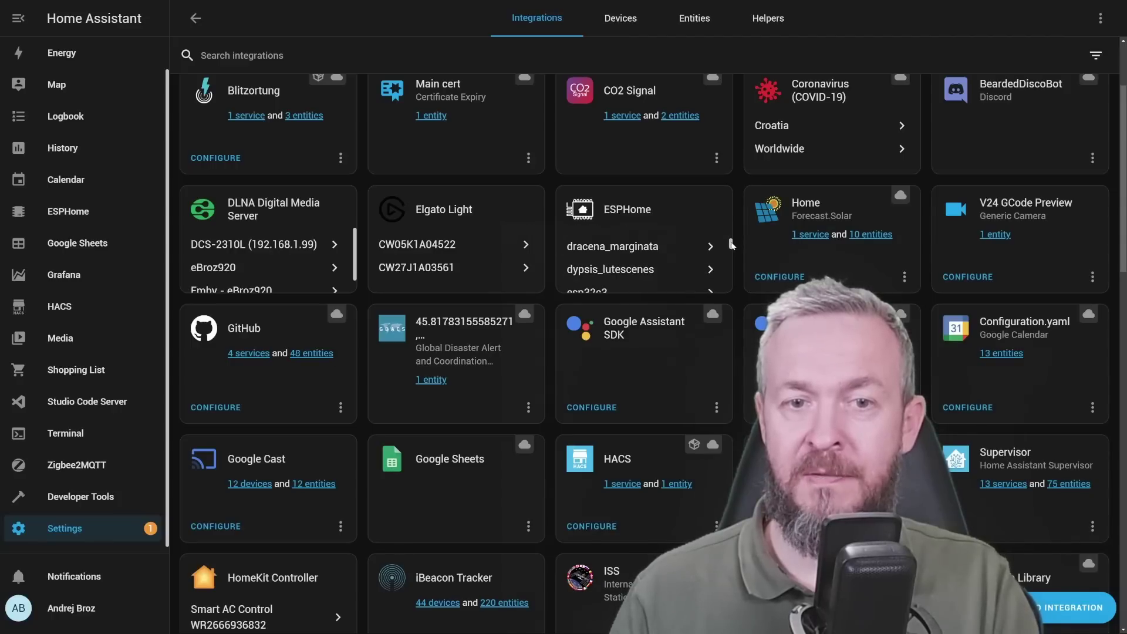
pyautogui.scroll(-2, 730, 244)
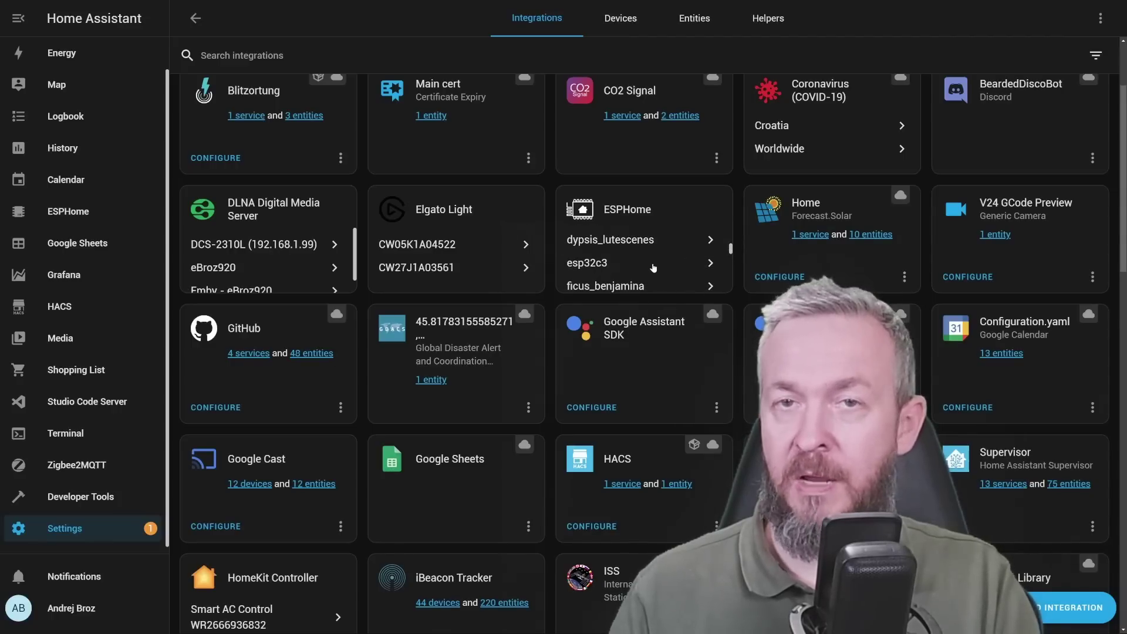
pyautogui.click(653, 268)
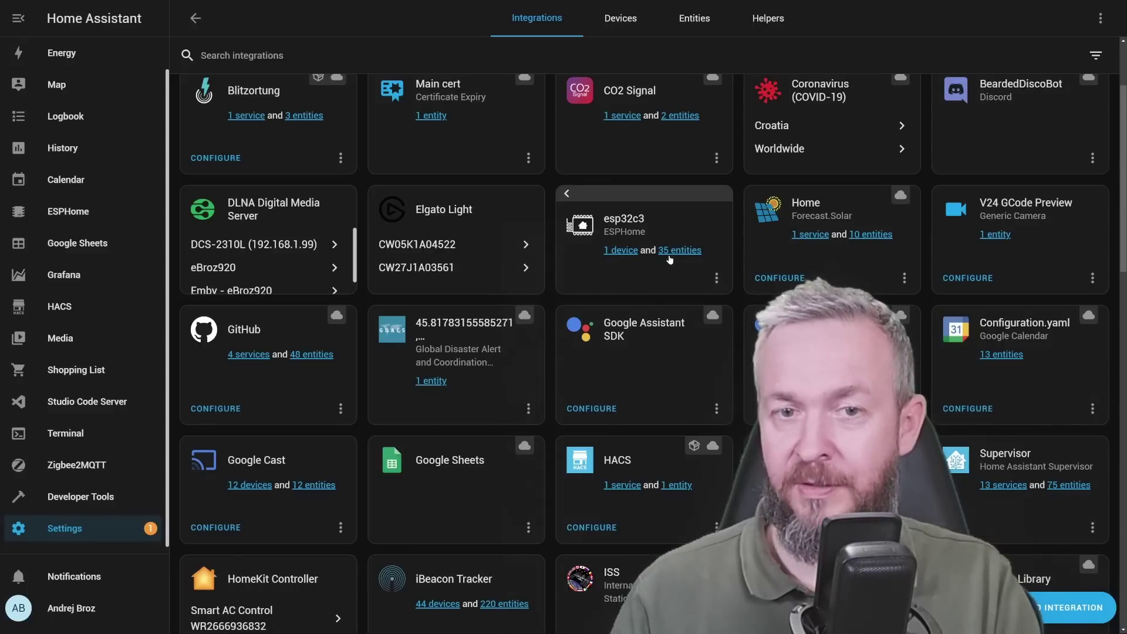
# - Open the esp32c3 device page and toggle Custom Infor output off and back on
pyautogui.click(620, 250)
pyautogui.click(694, 178)
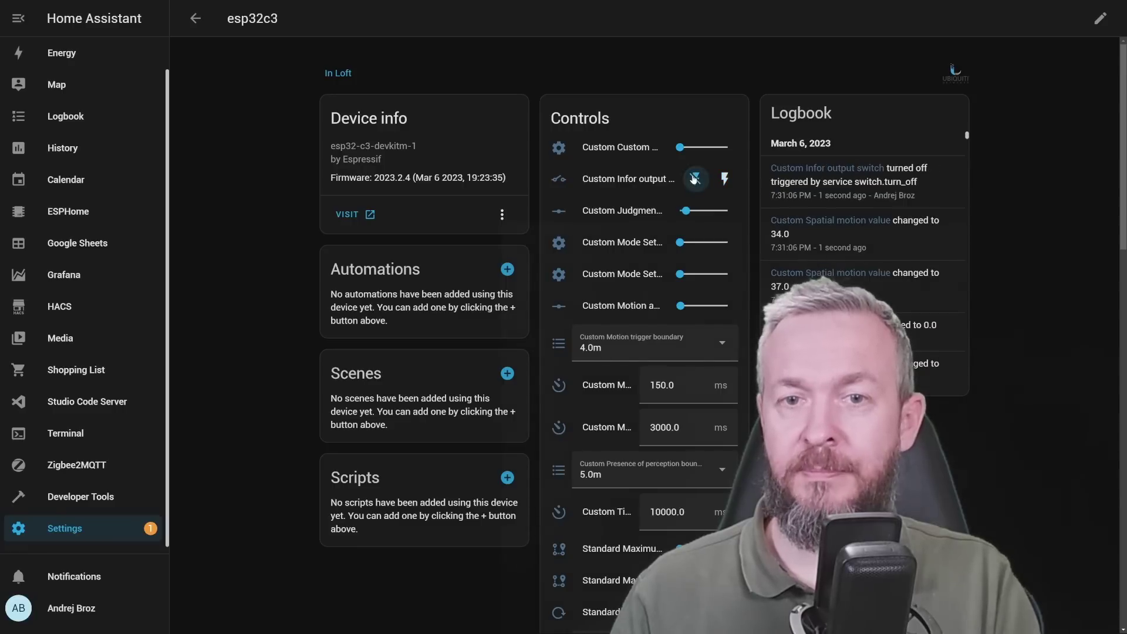
pyautogui.click(725, 180)
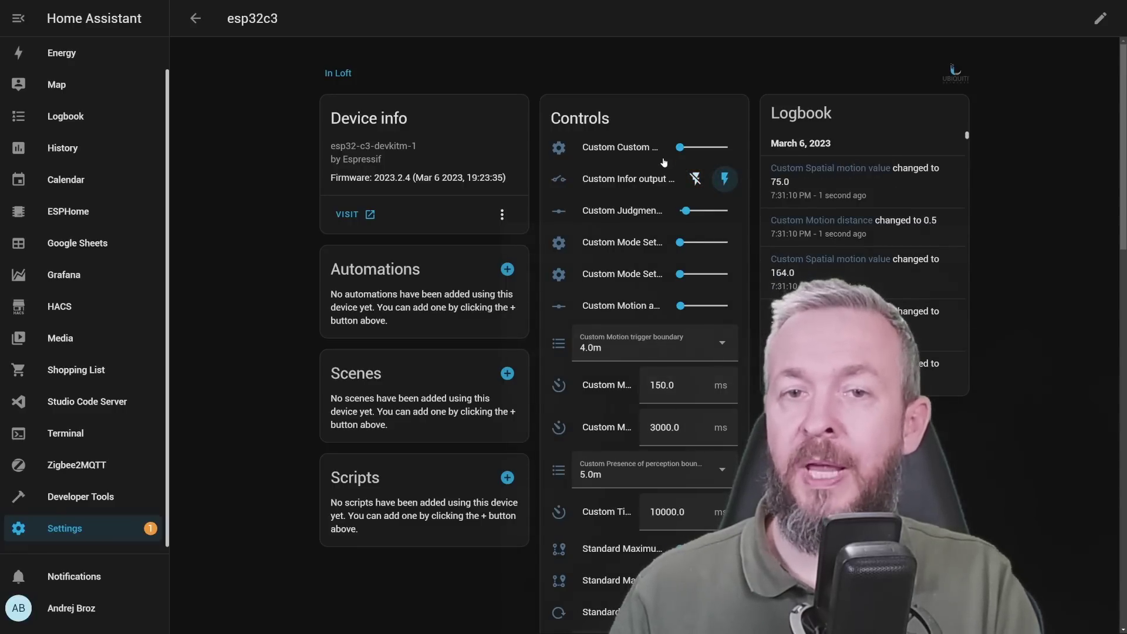
# - Review the device's controls and highlight the Standard sensor readings
pyautogui.scroll(-7, 664, 163)
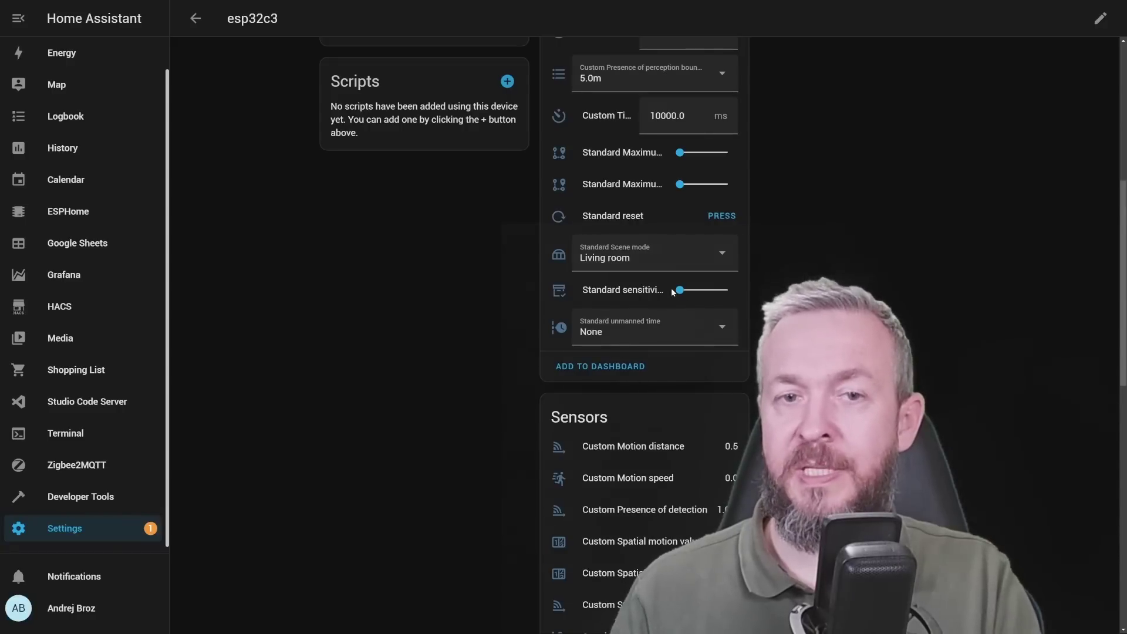
pyautogui.scroll(2, 672, 205)
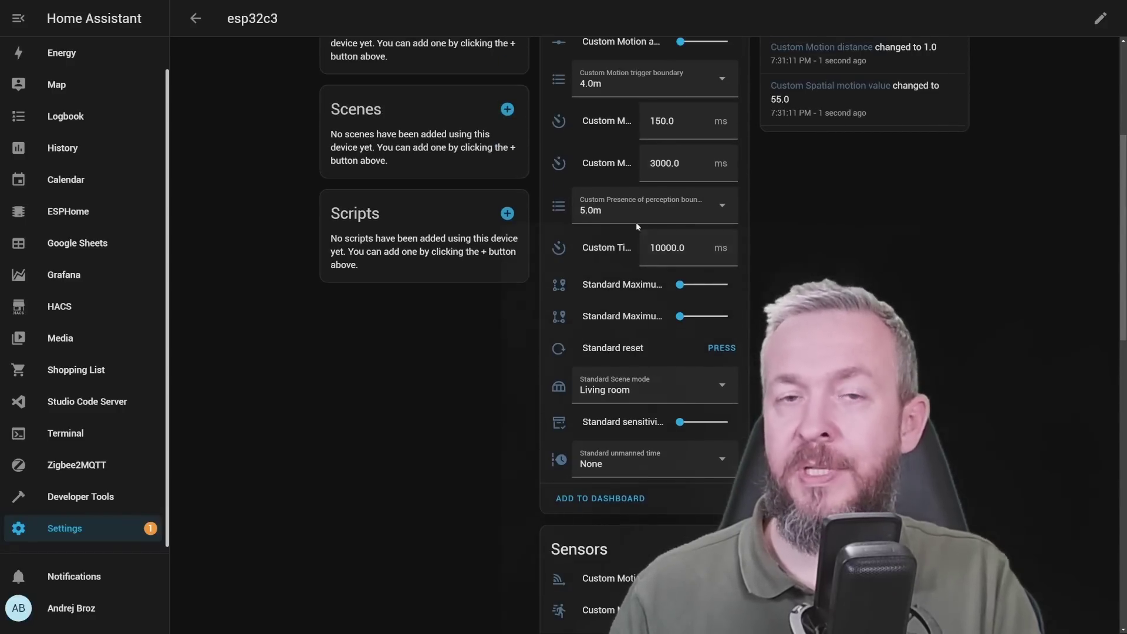
pyautogui.scroll(2, 601, 199)
pyautogui.scroll(1, 602, 198)
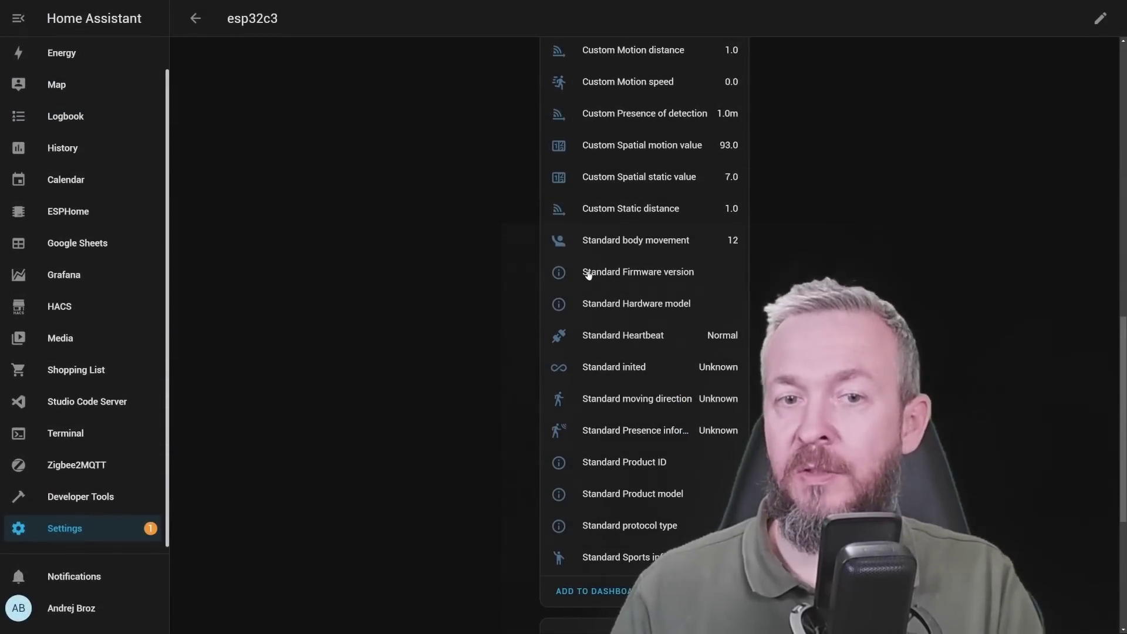
pyautogui.moveTo(587, 273); pyautogui.dragTo(683, 543)
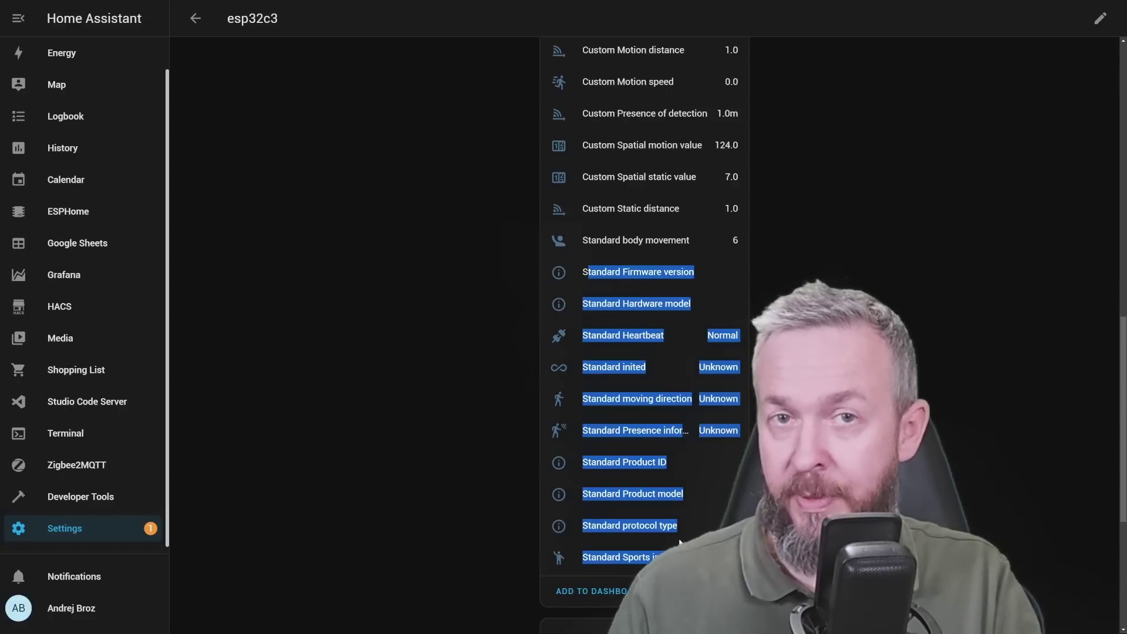
pyautogui.click(643, 334)
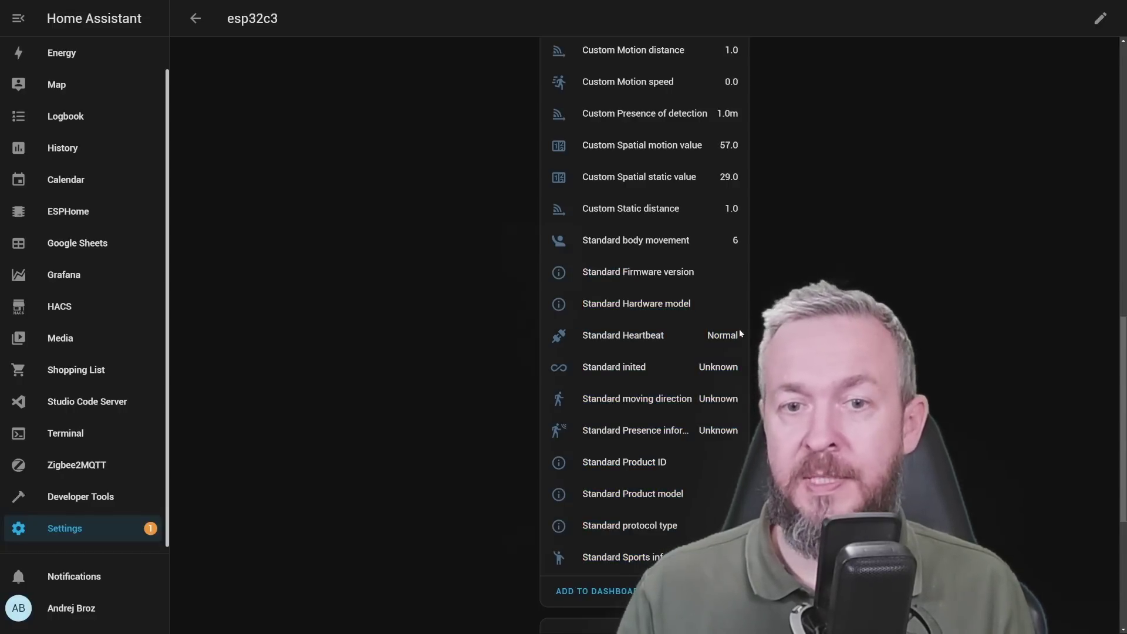
pyautogui.moveTo(738, 331); pyautogui.dragTo(583, 341)
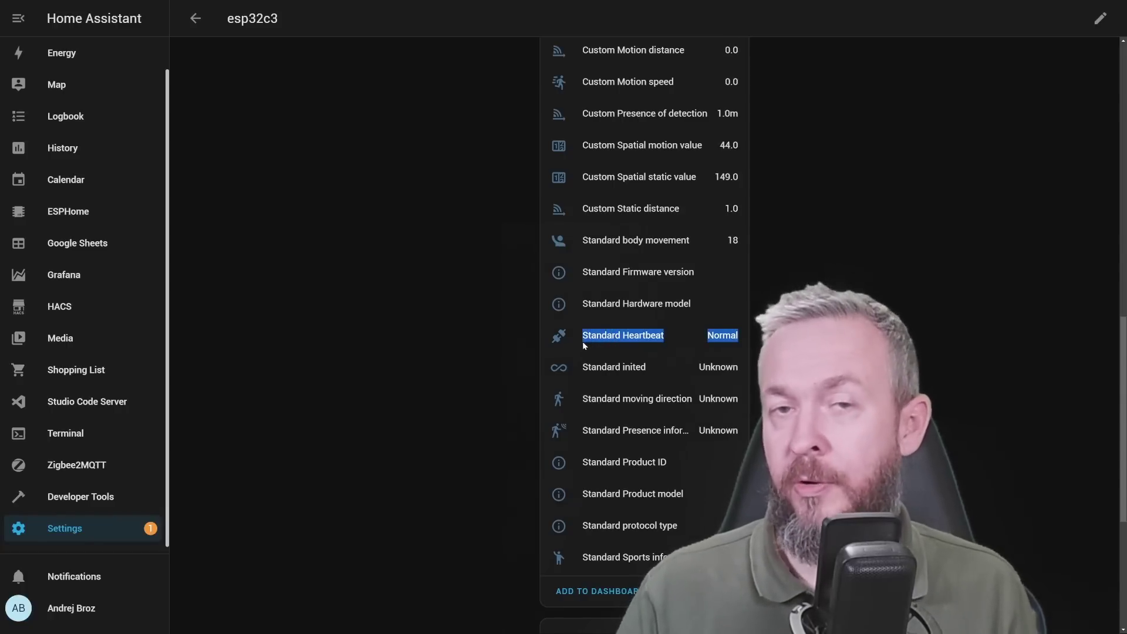
pyautogui.click(719, 338)
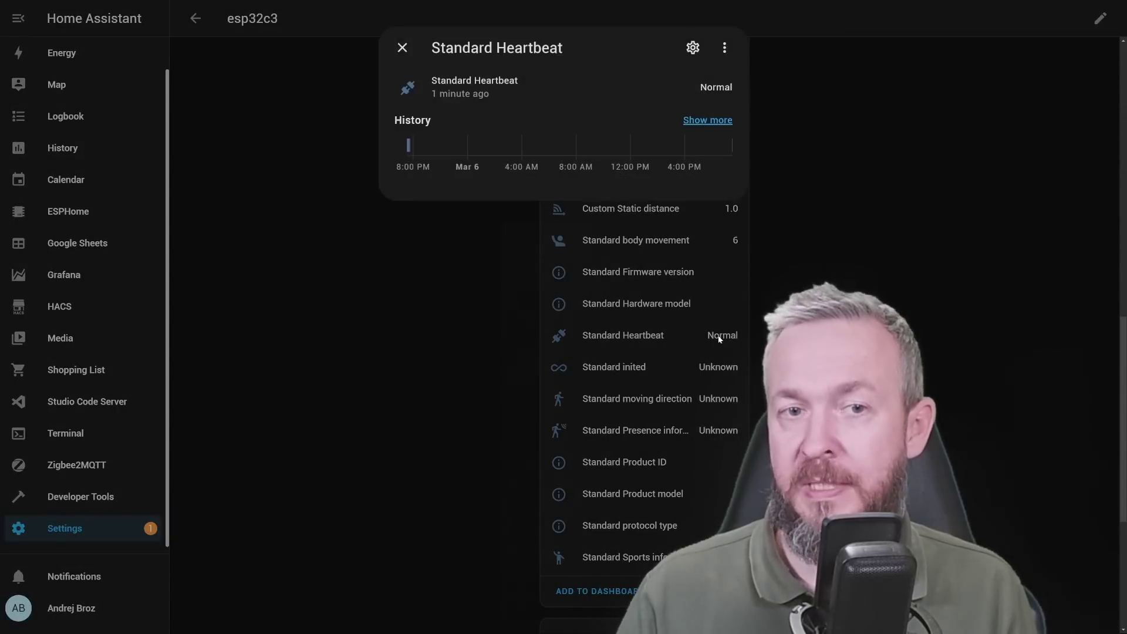
pyautogui.click(719, 339)
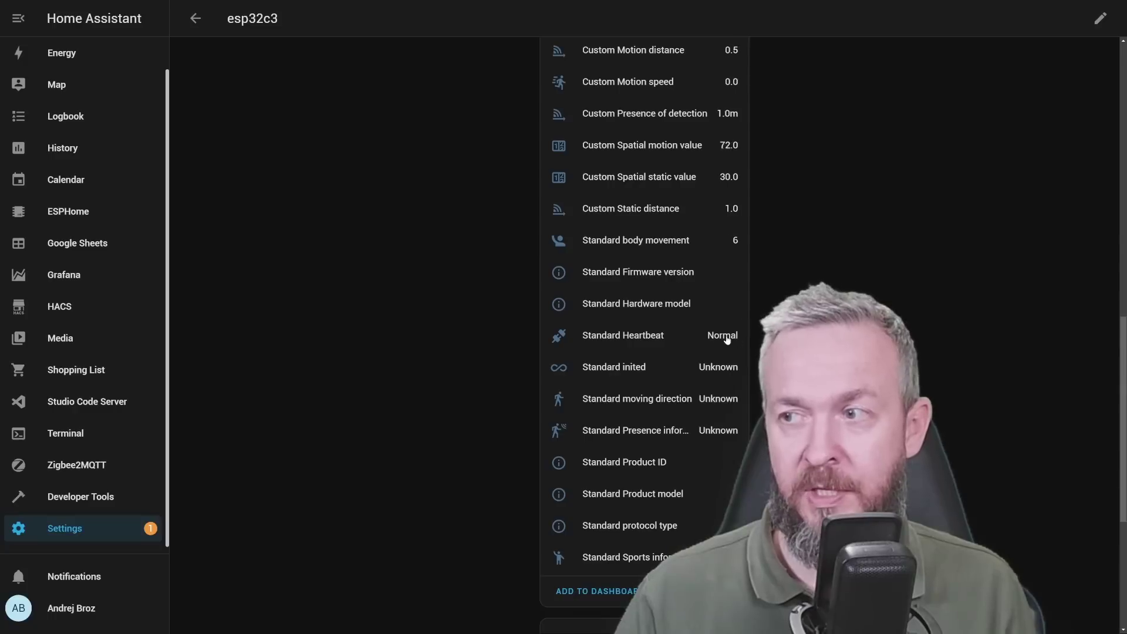
pyautogui.scroll(1, 726, 339)
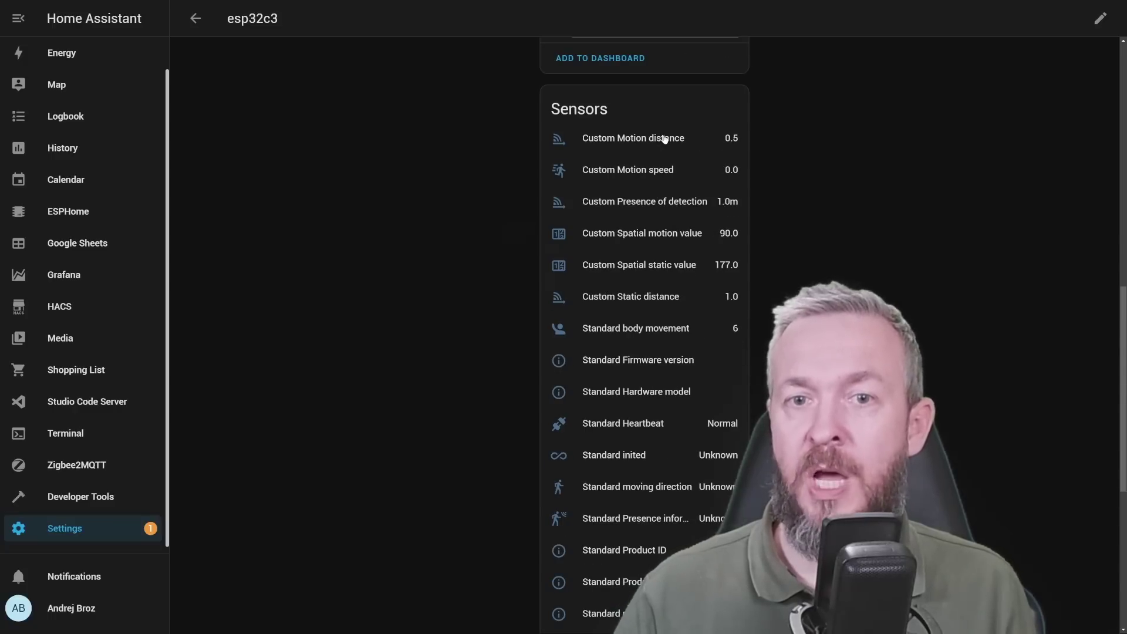